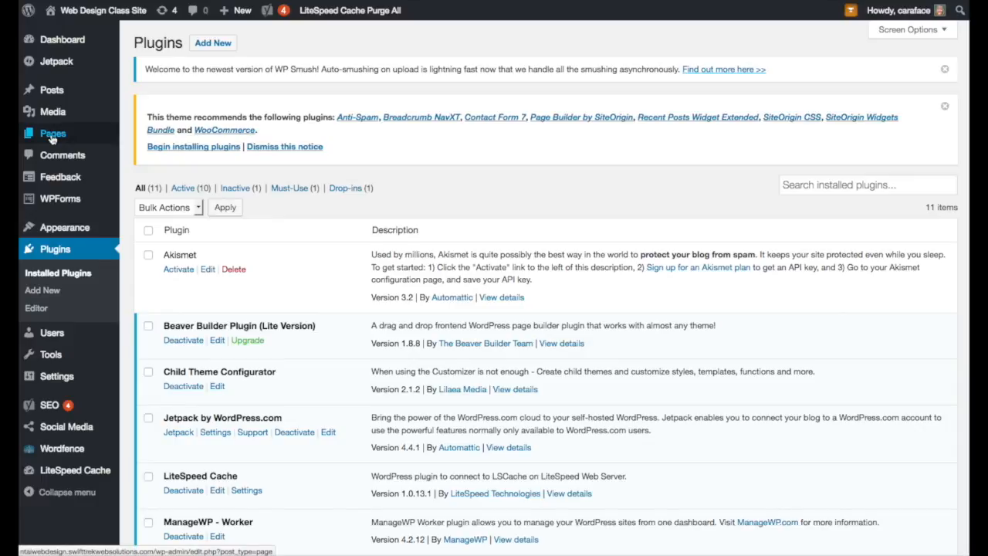
Open the Website Maintenance page for editing and dismiss the recommended-plugins and WP Smush notices
mouse_move(49, 144)
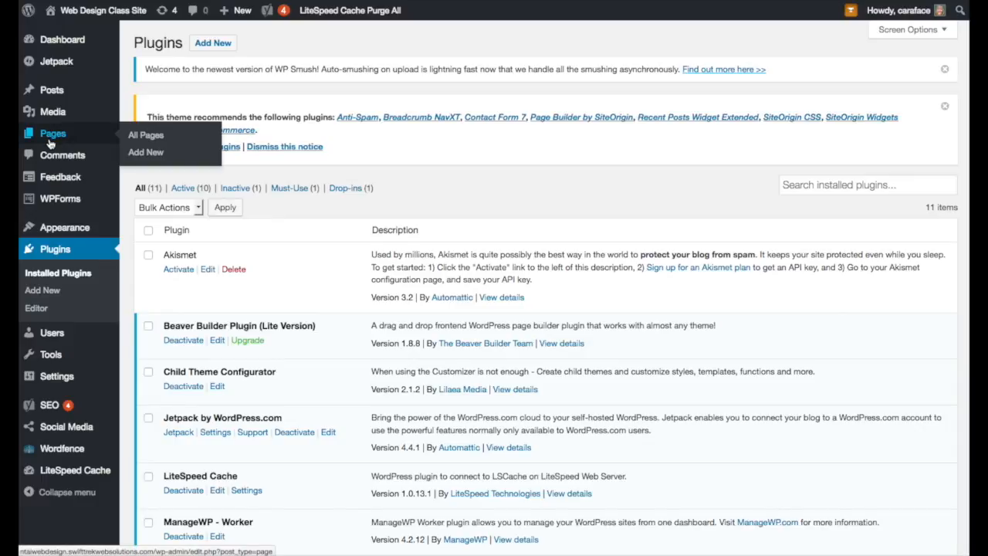
click(150, 137)
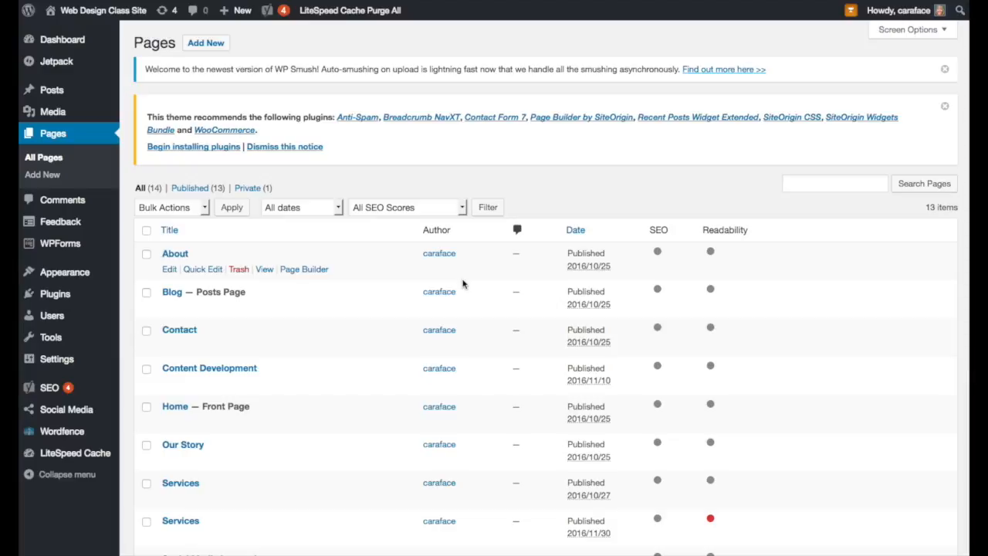
scroll(463, 284, down, 5)
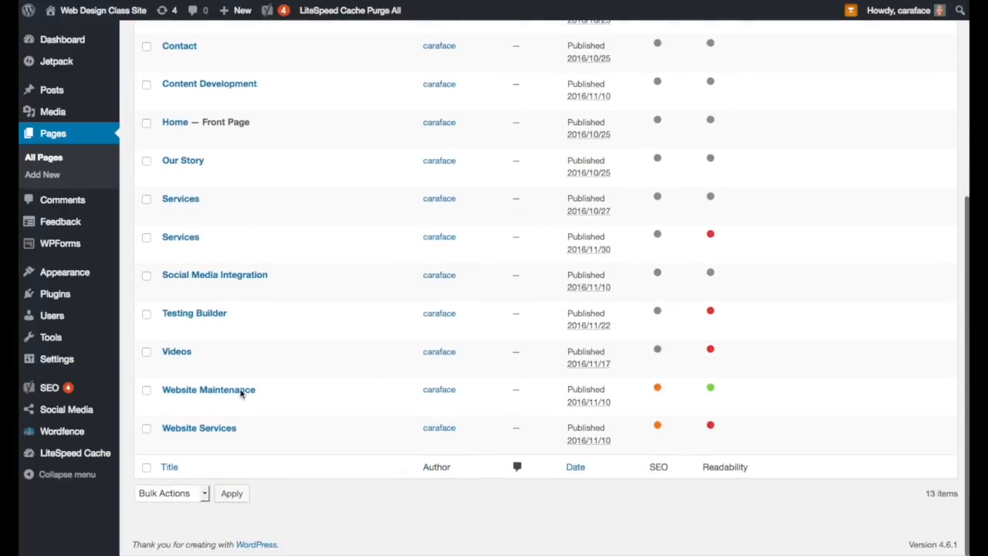
mouse_move(239, 393)
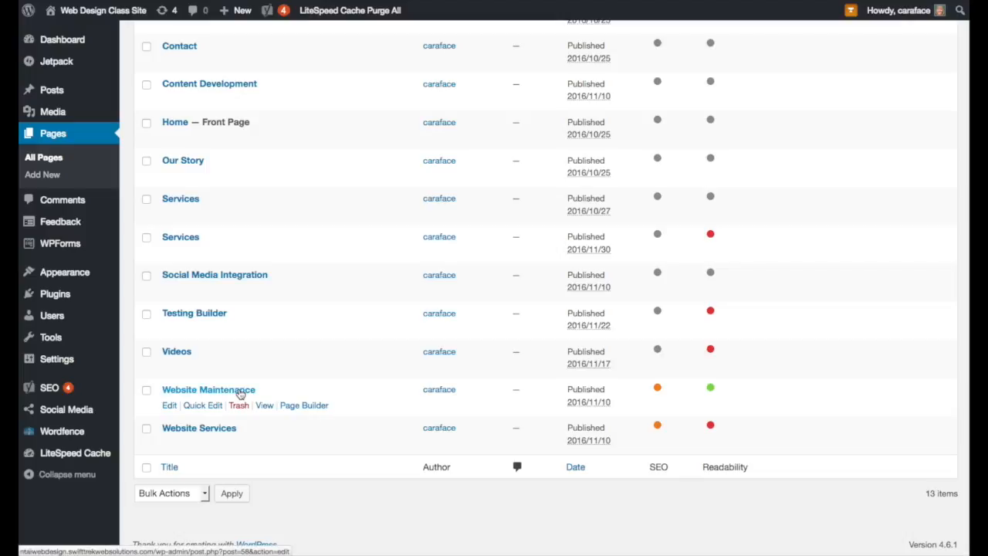
click(230, 391)
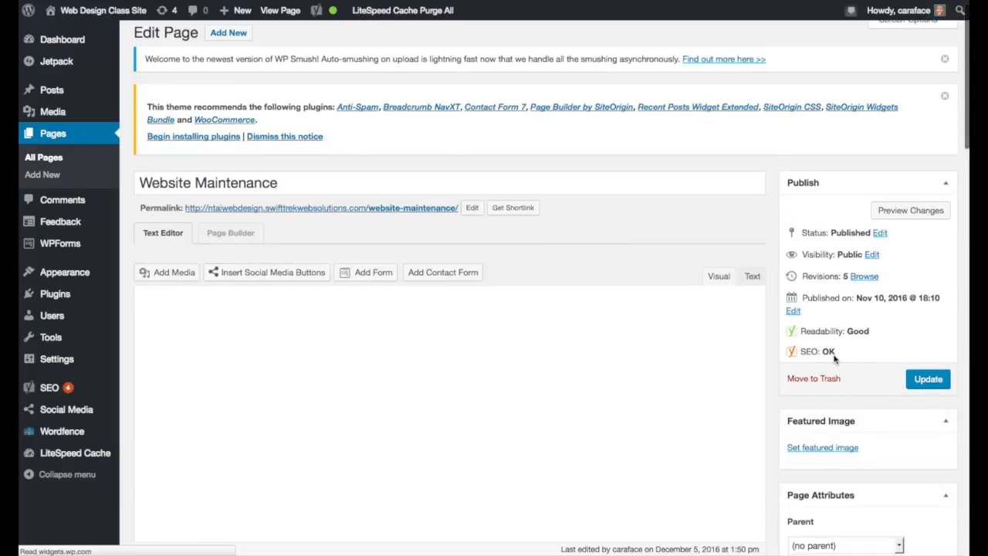
click(945, 99)
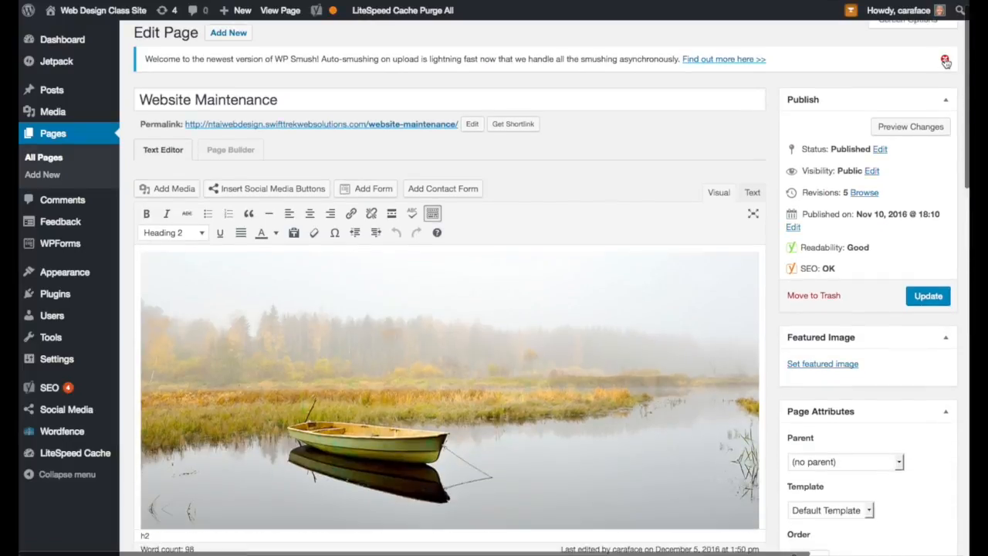
click(945, 60)
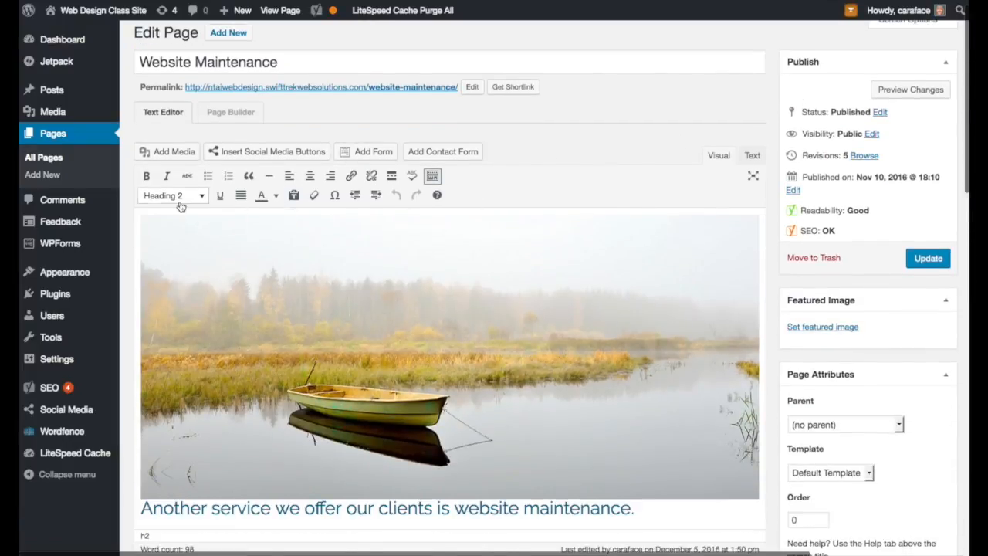
Review the Website Maintenance content in the text editor and switch the page to Page Builder
scroll(562, 349, down, 6)
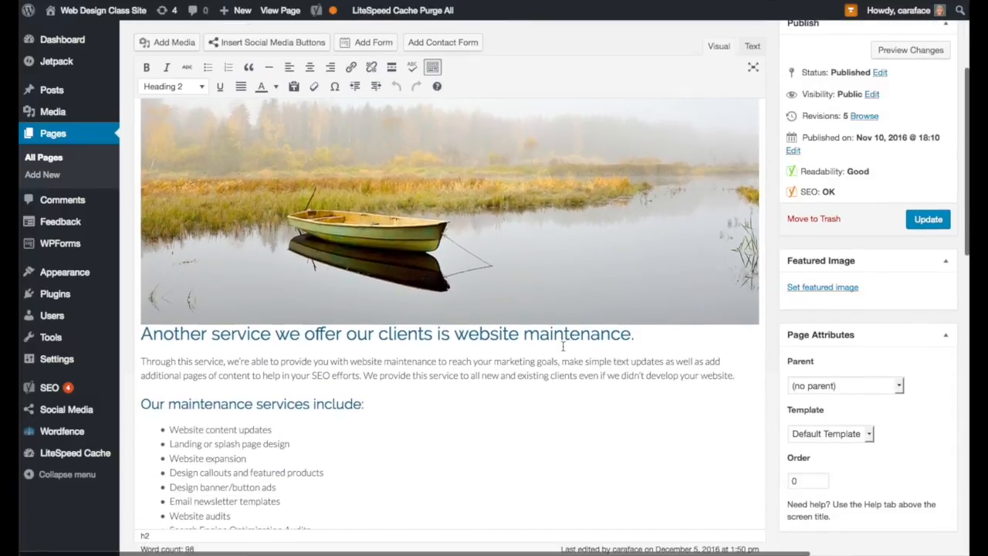
scroll(562, 345, up, 6)
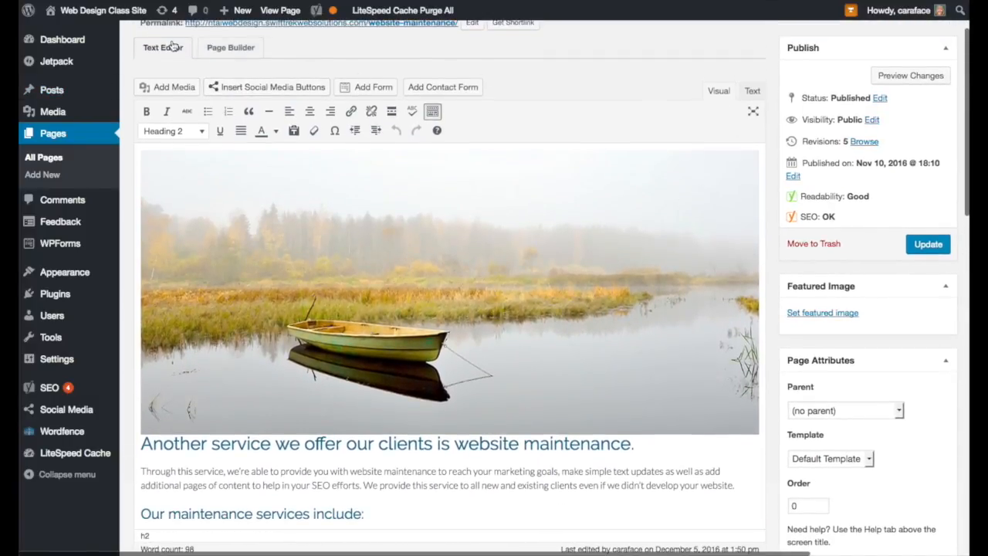
scroll(622, 72, up, 2)
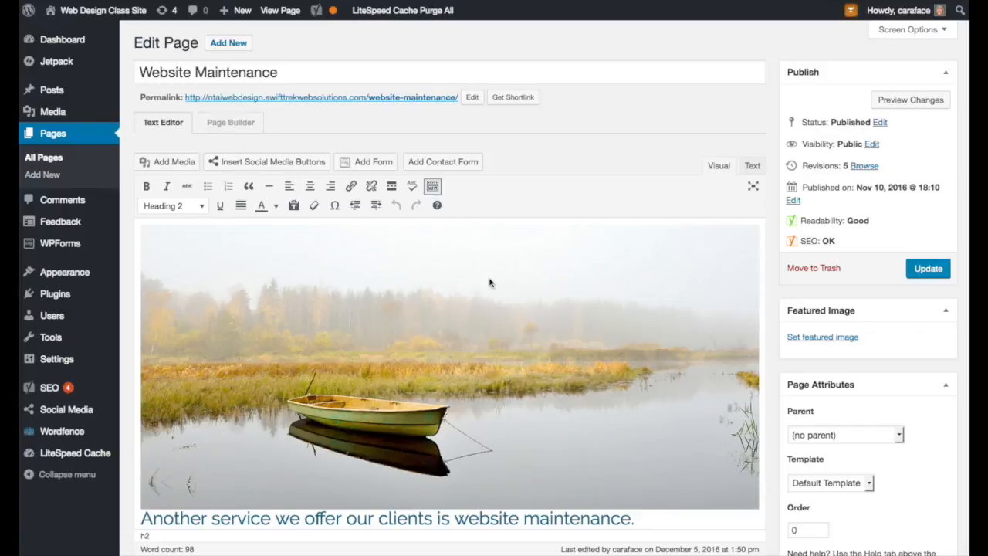
scroll(489, 282, down, 3)
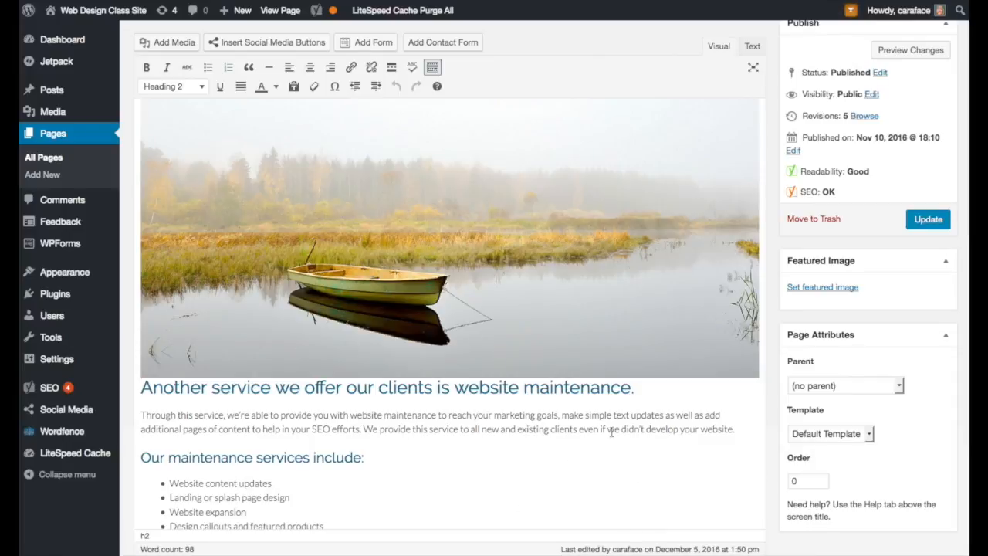
scroll(550, 220, up, 3)
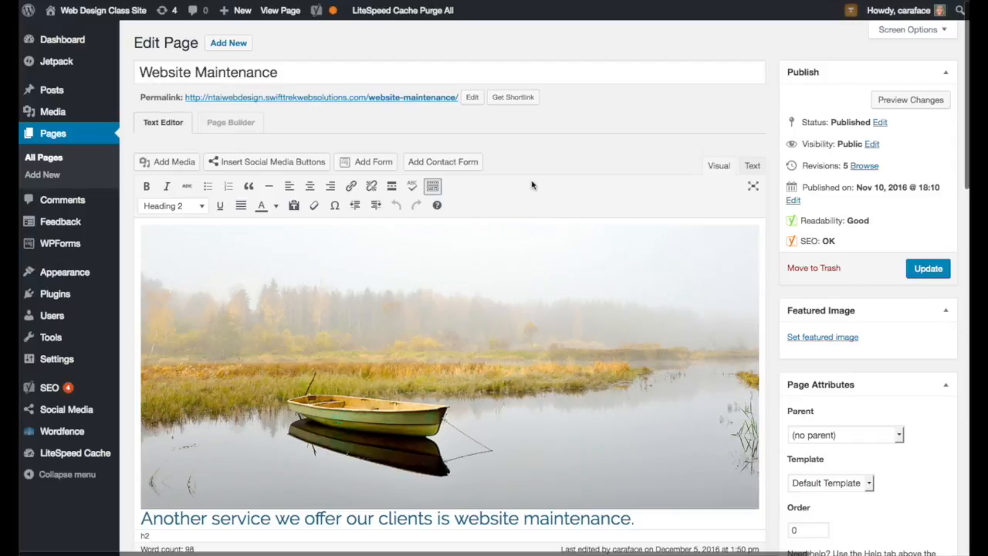
click(230, 123)
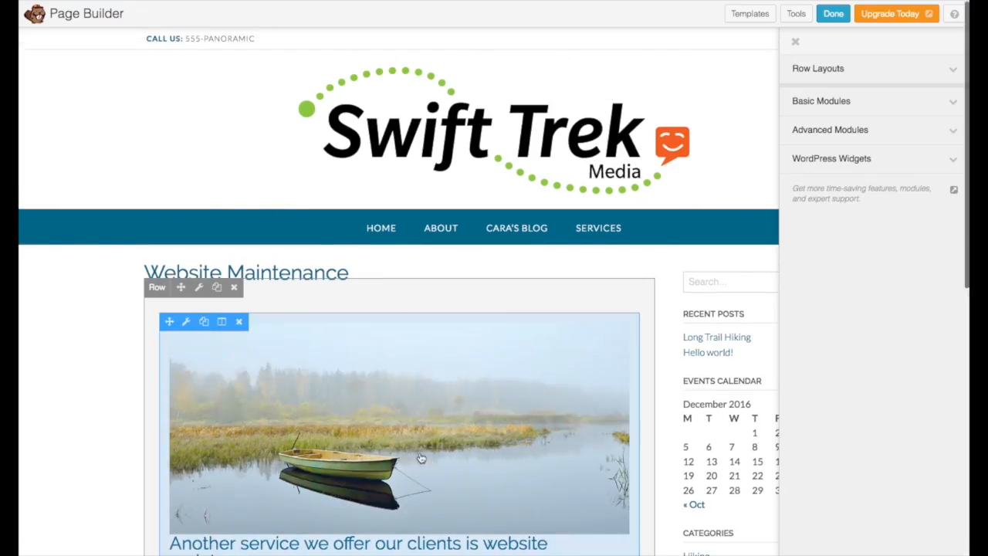
Examine the available row layouts and basic modules alongside the page's existing content
scroll(106, 136, down, 5)
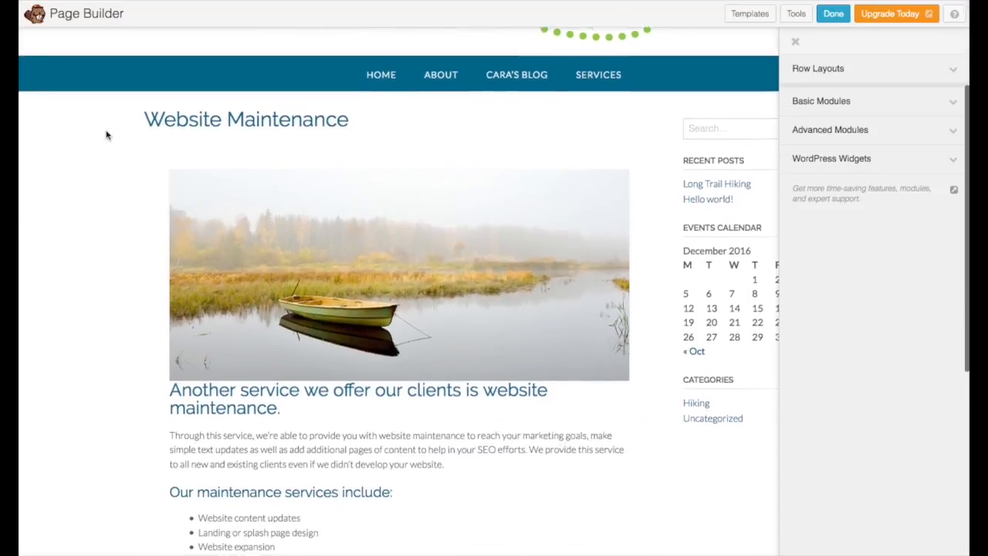
scroll(107, 136, down, 1)
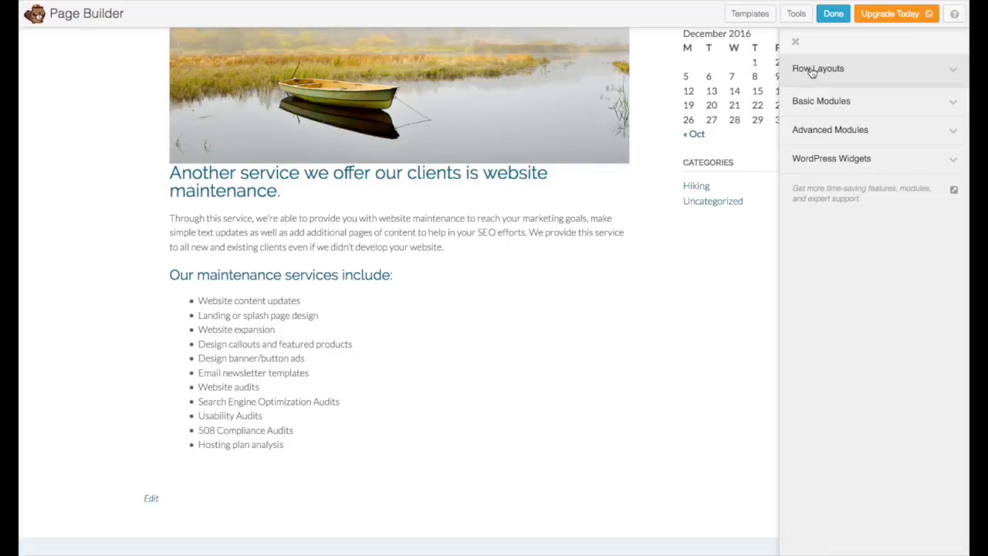
click(812, 71)
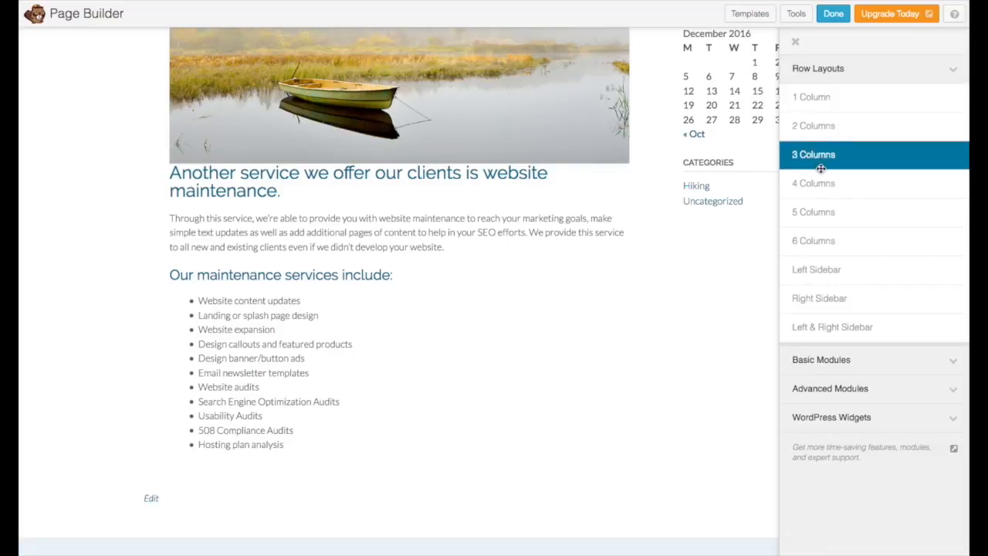
click(923, 361)
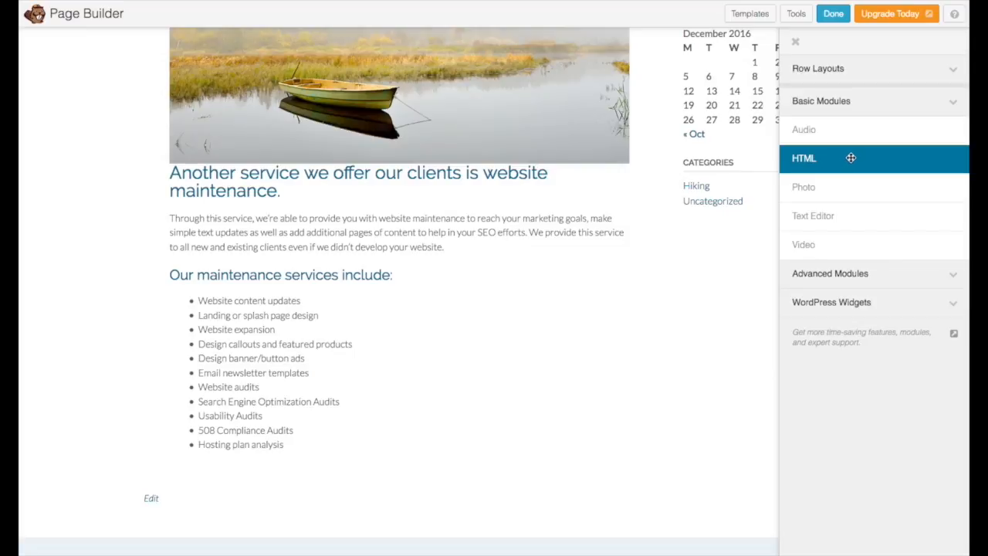
scroll(568, 239, up, 3)
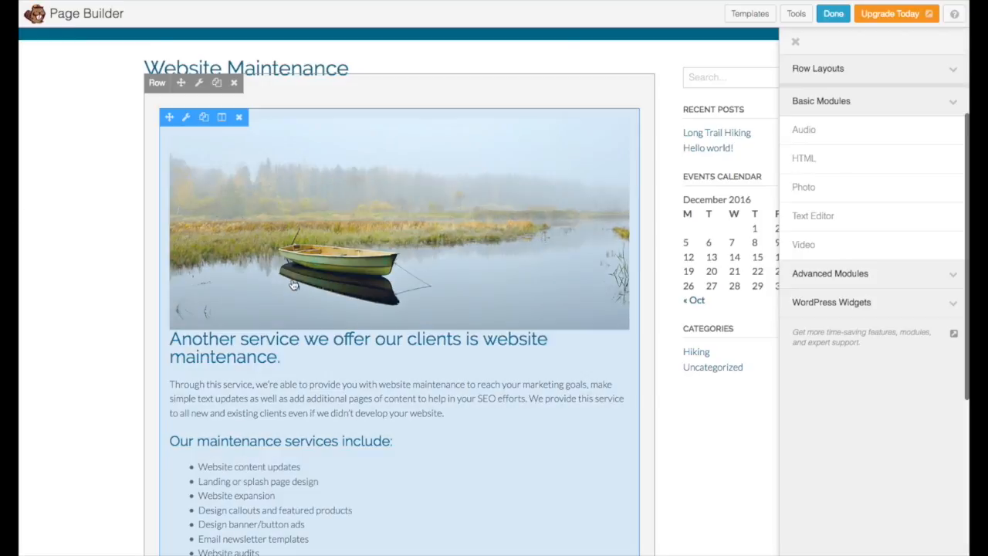
scroll(293, 286, down, 3)
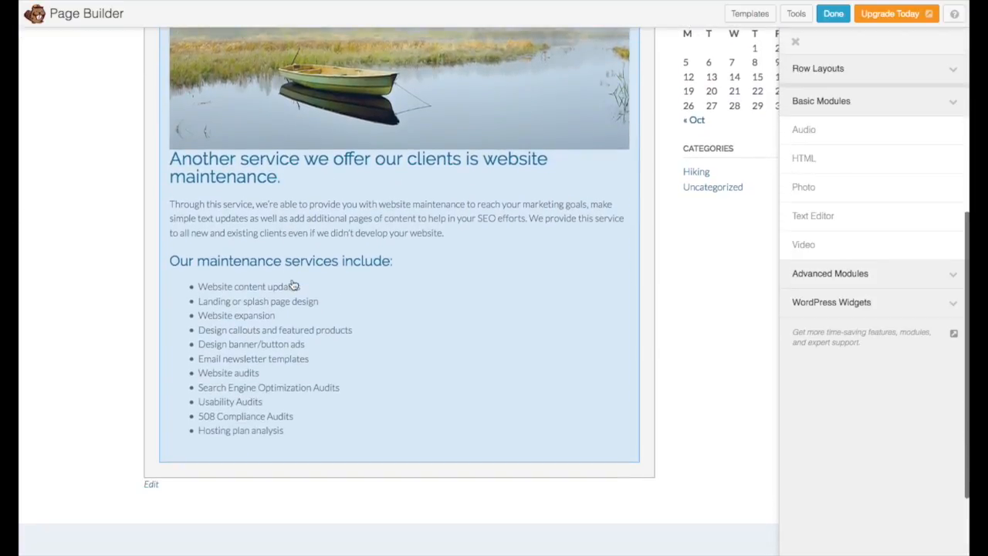
scroll(293, 285, up, 2)
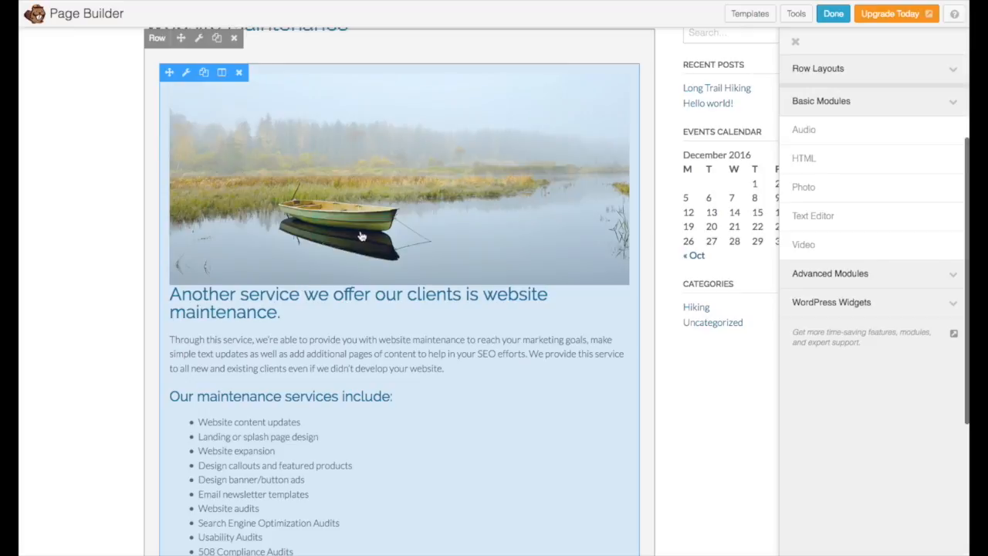
Open the settings of the text module containing the boat photo and expand the settings window to full size
click(186, 73)
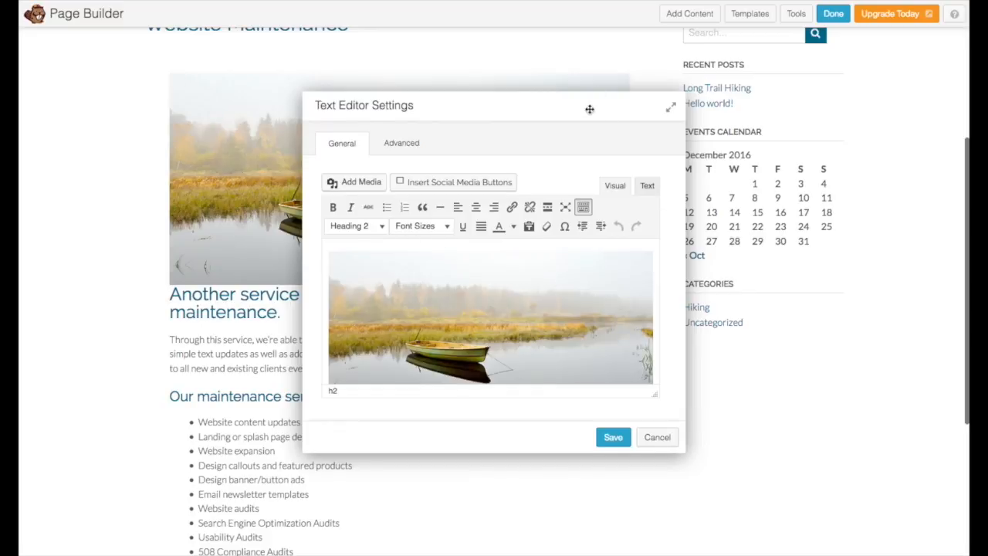
drag(590, 106, 375, 46)
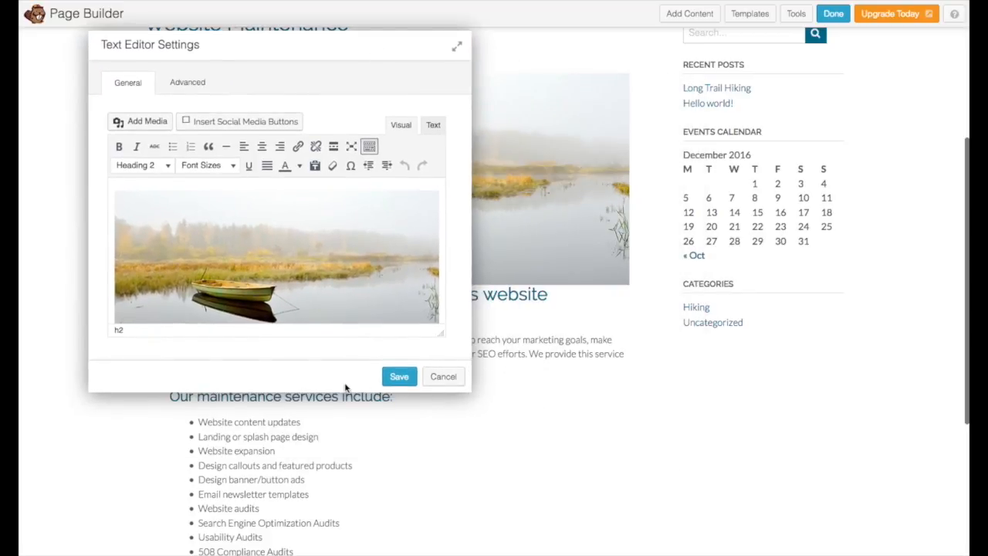
drag(442, 333, 446, 369)
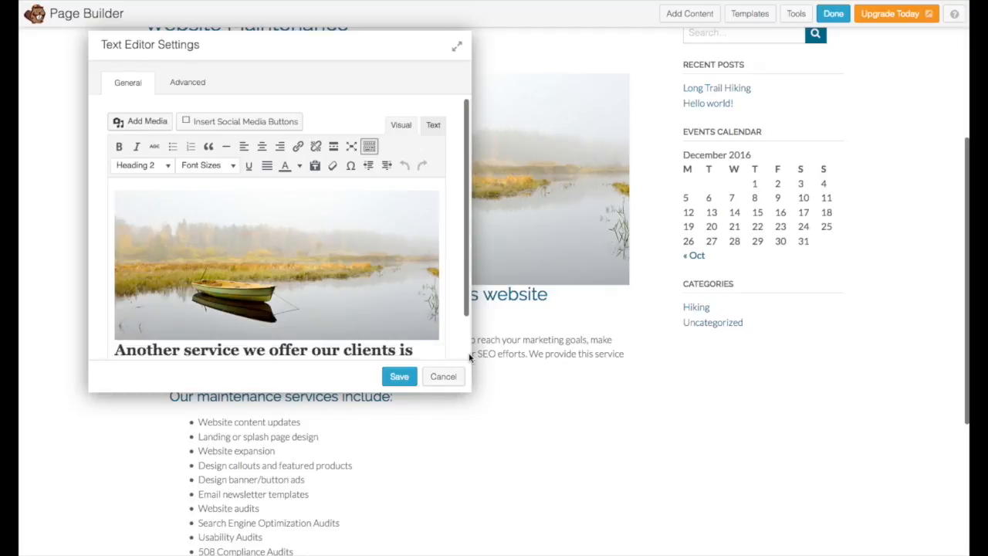
drag(470, 357, 492, 372)
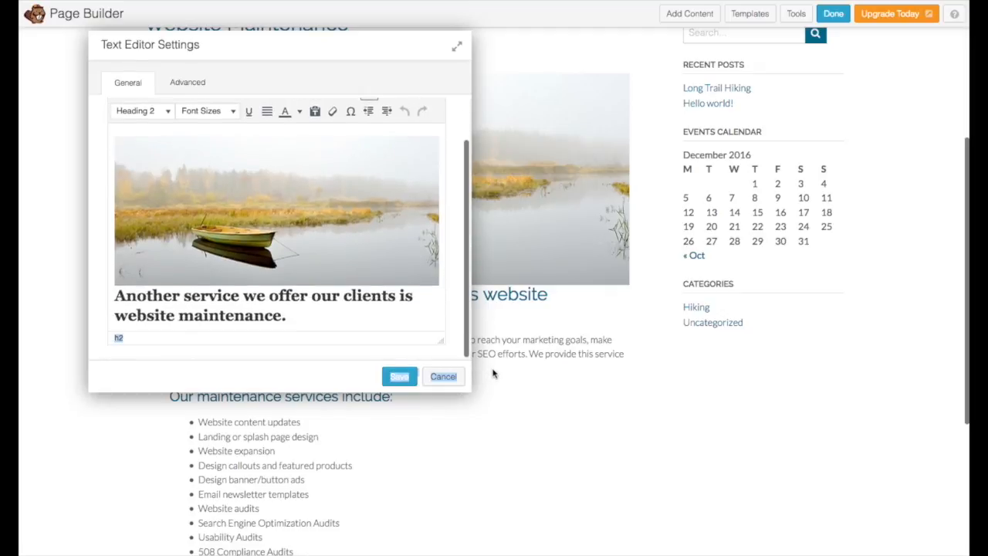
click(488, 419)
click(459, 48)
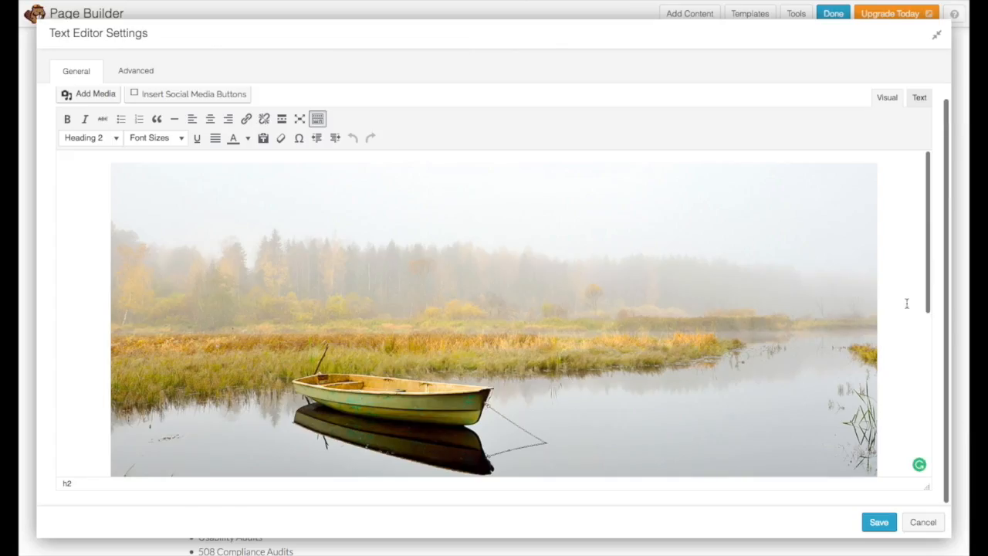
Review the module's image, headings and services list, and save the text module settings
scroll(353, 329, down, 5)
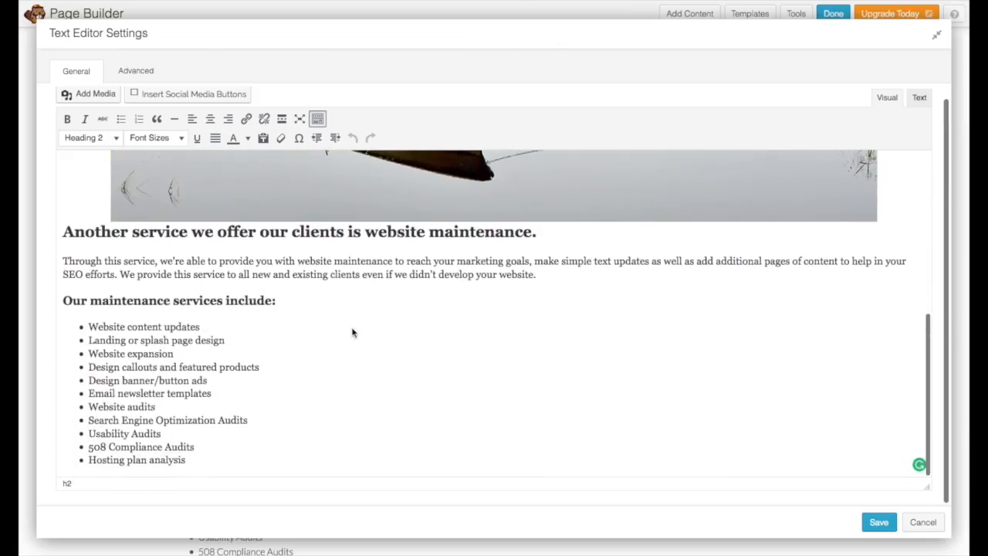
scroll(352, 329, up, 5)
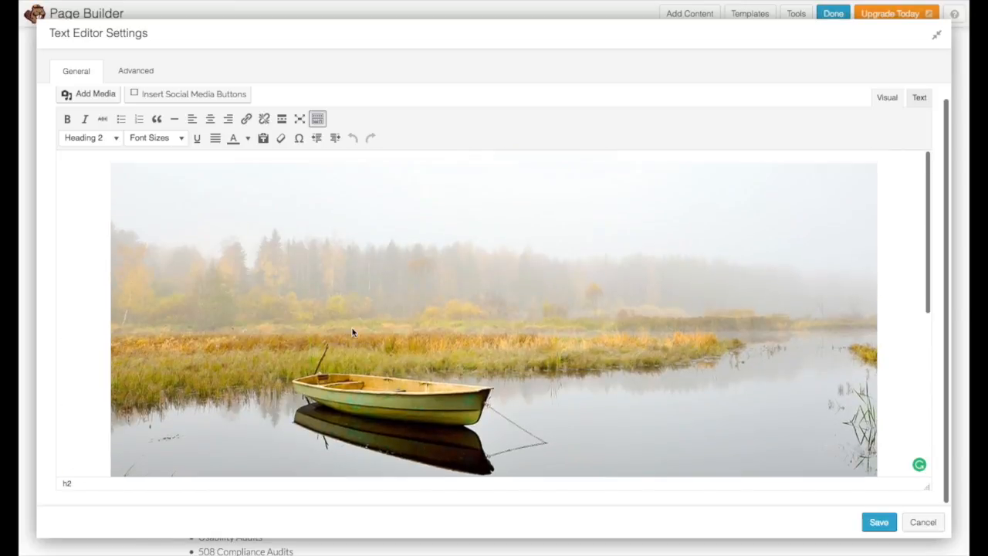
scroll(353, 332, down, 5)
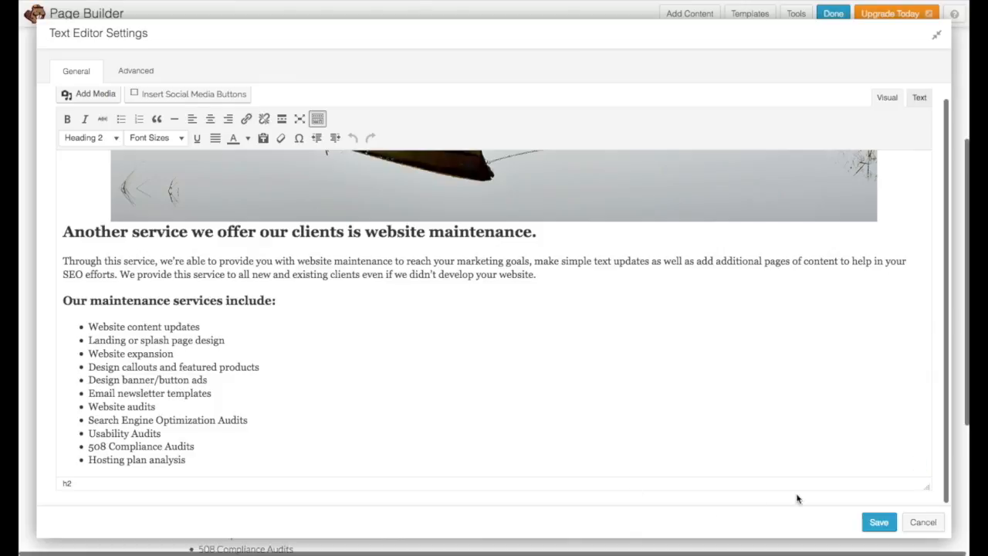
click(878, 522)
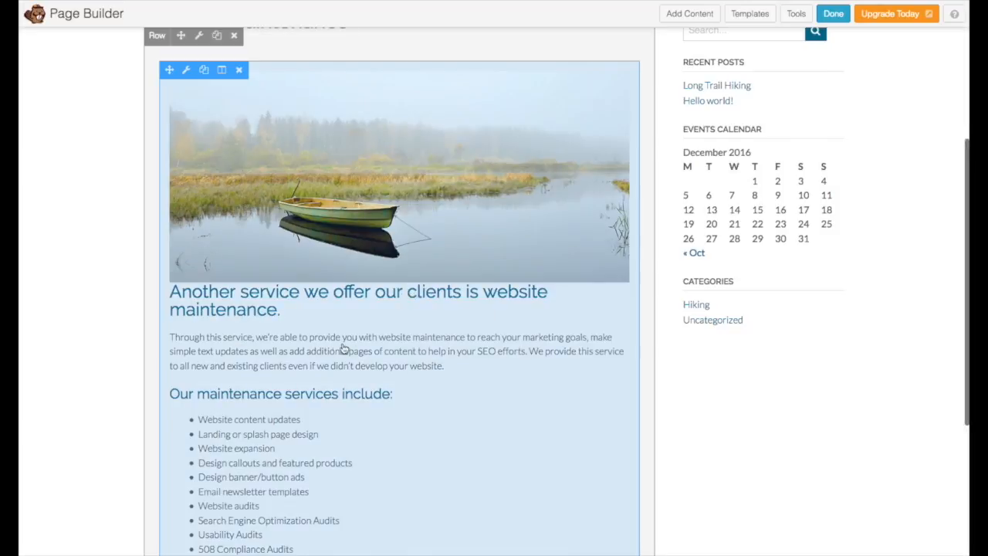
Look over the built page and list the WordPress widgets available for adding as content
scroll(363, 359, down, 2)
scroll(363, 360, up, 5)
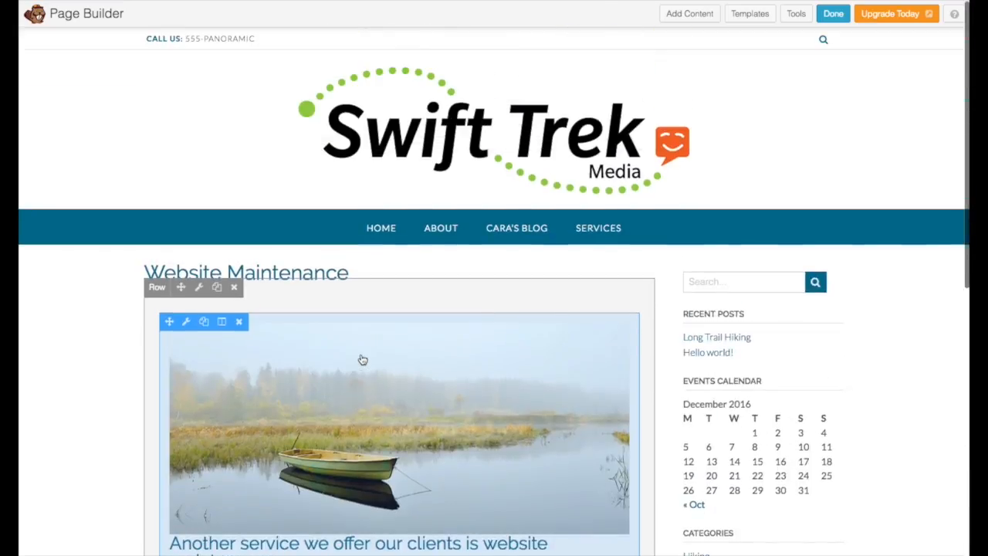
scroll(363, 360, down, 10)
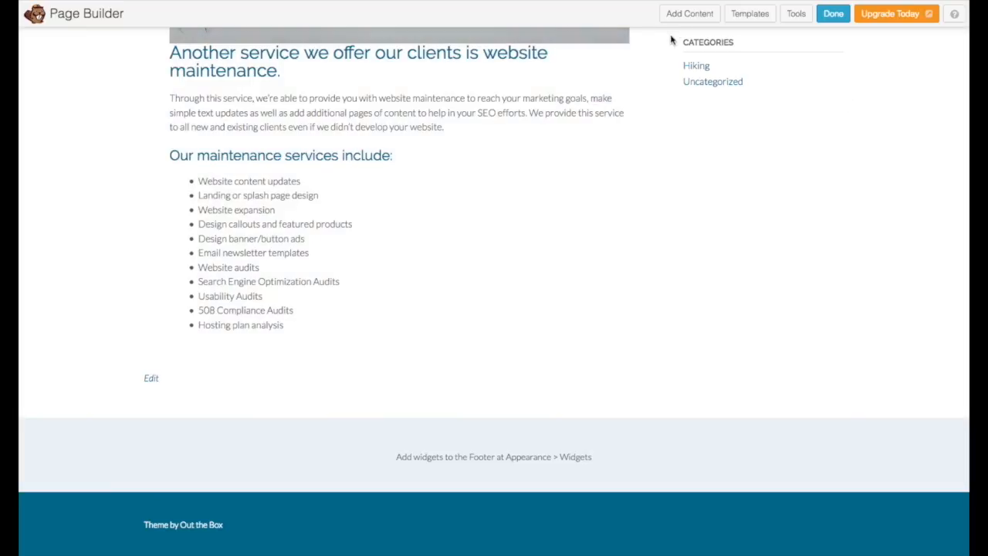
scroll(680, 35, up, 2)
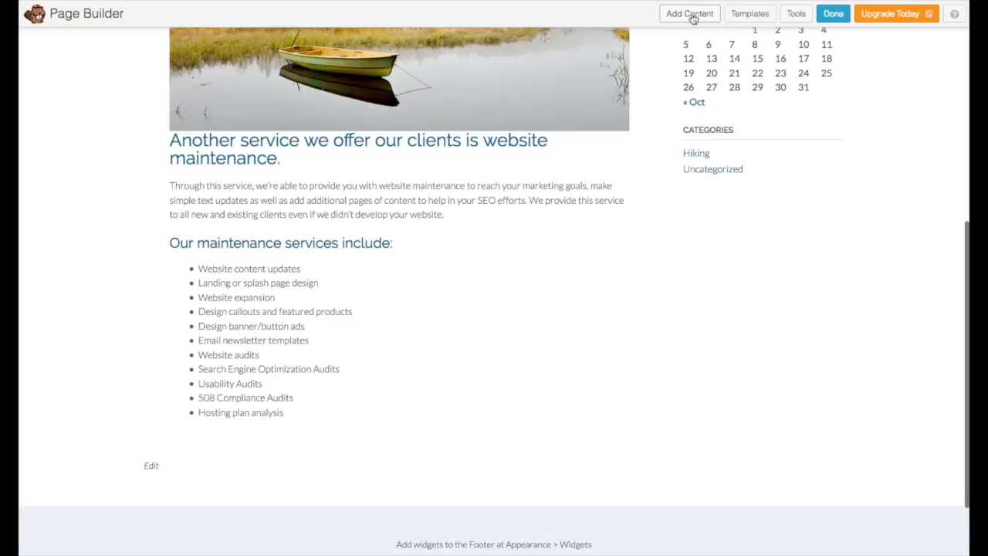
click(693, 15)
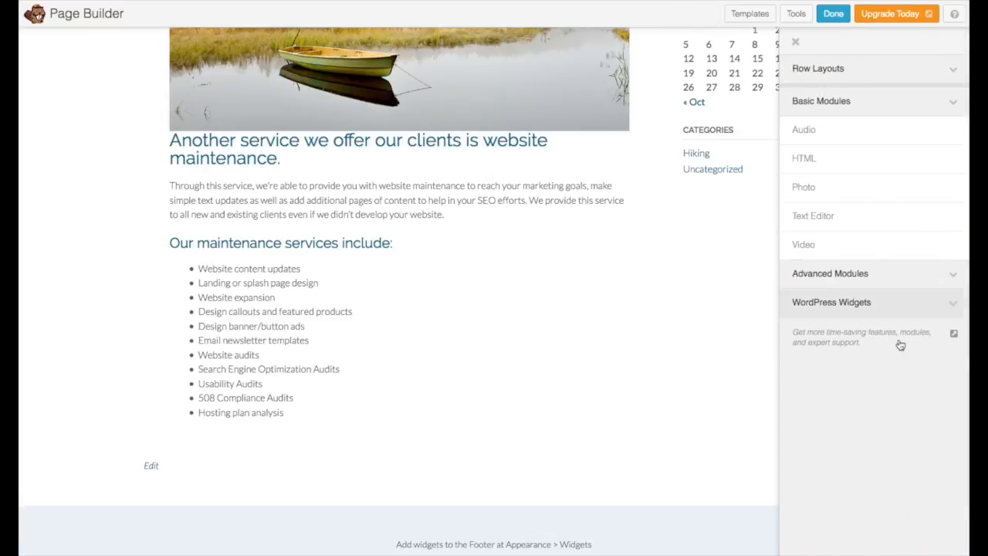
click(952, 105)
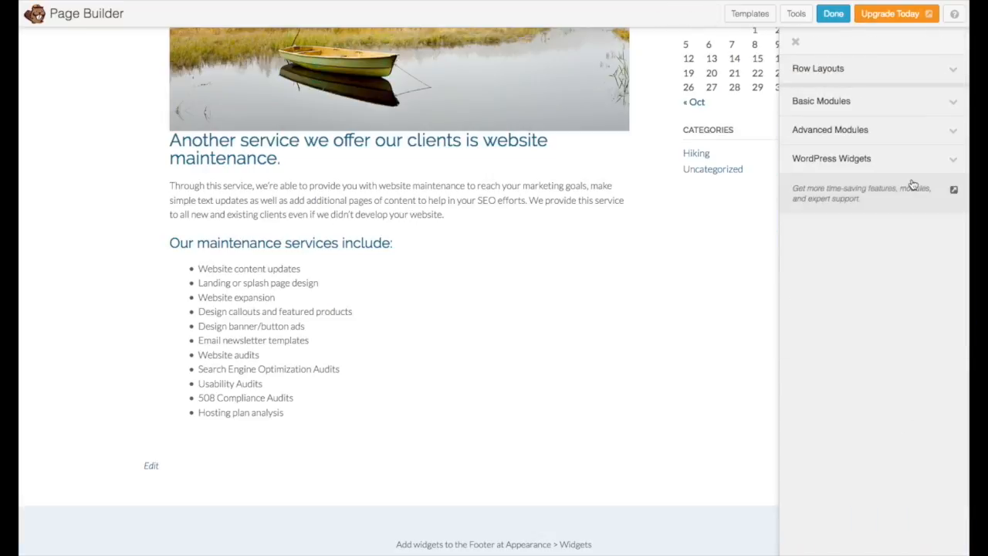
click(952, 159)
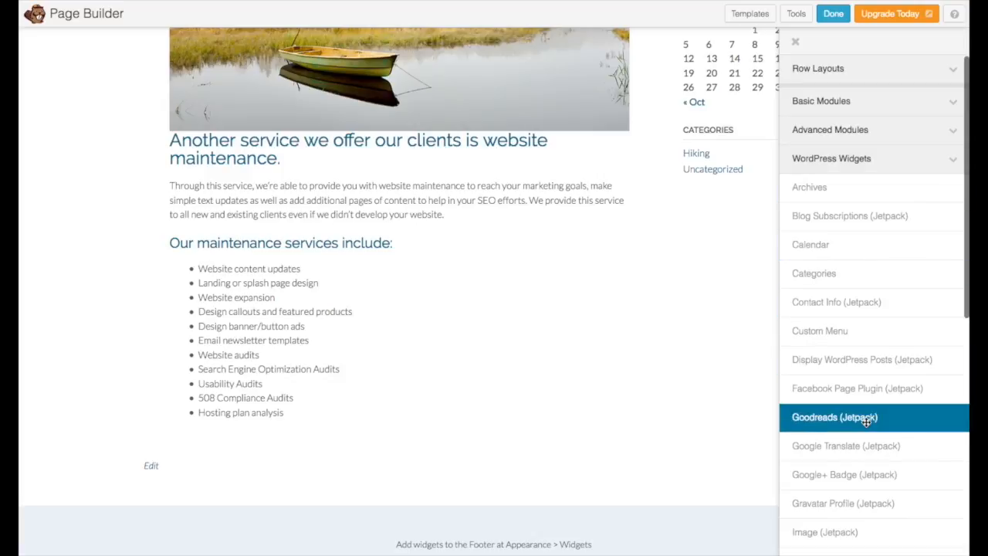
Add a 3 Columns row layout to the page below the maintenance services list
click(955, 160)
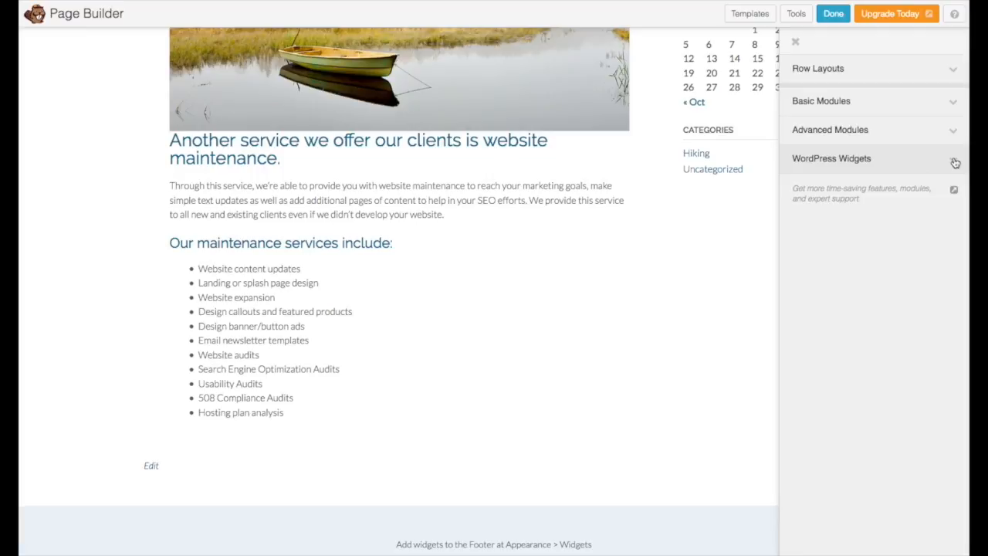
click(951, 71)
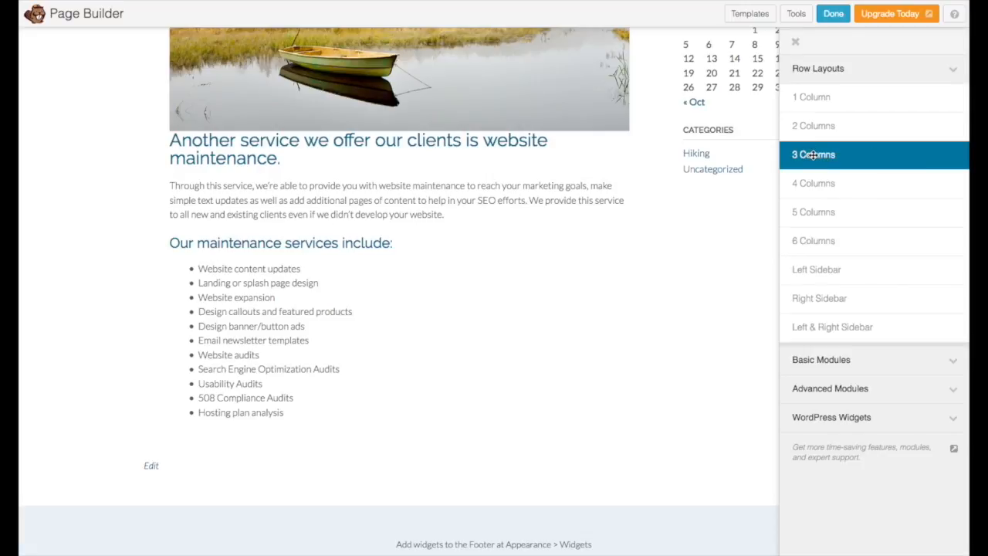
drag(813, 154, 169, 489)
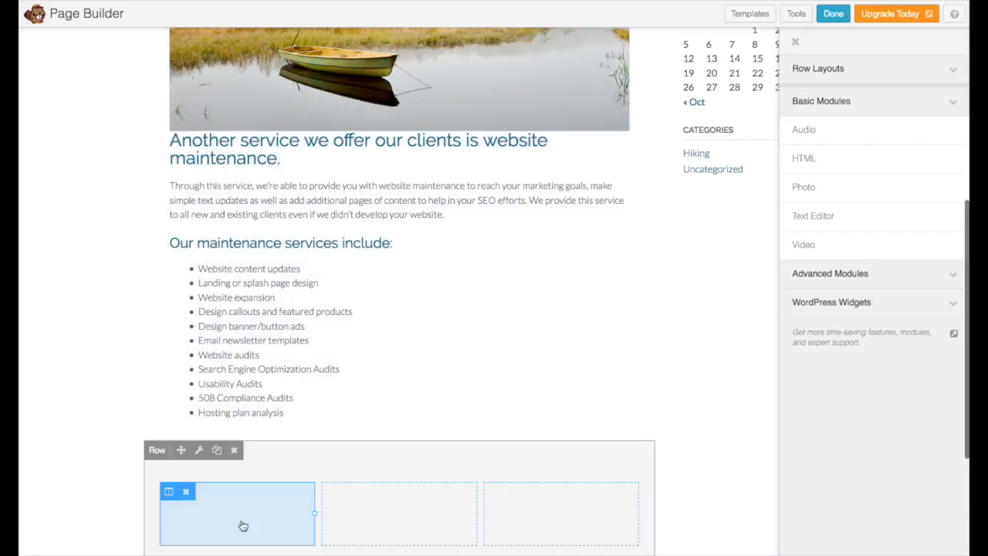
scroll(66, 376, down, 1)
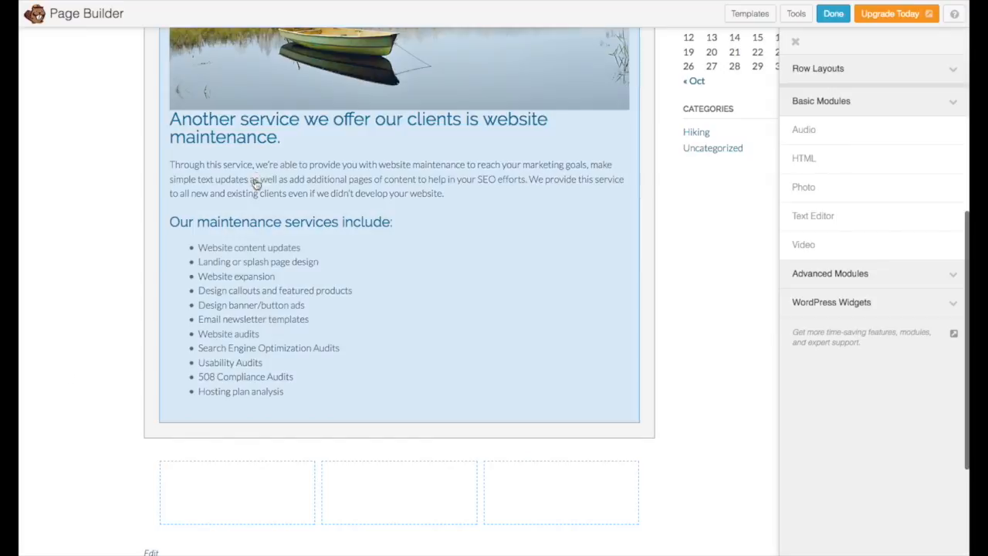
scroll(85, 252, down, 3)
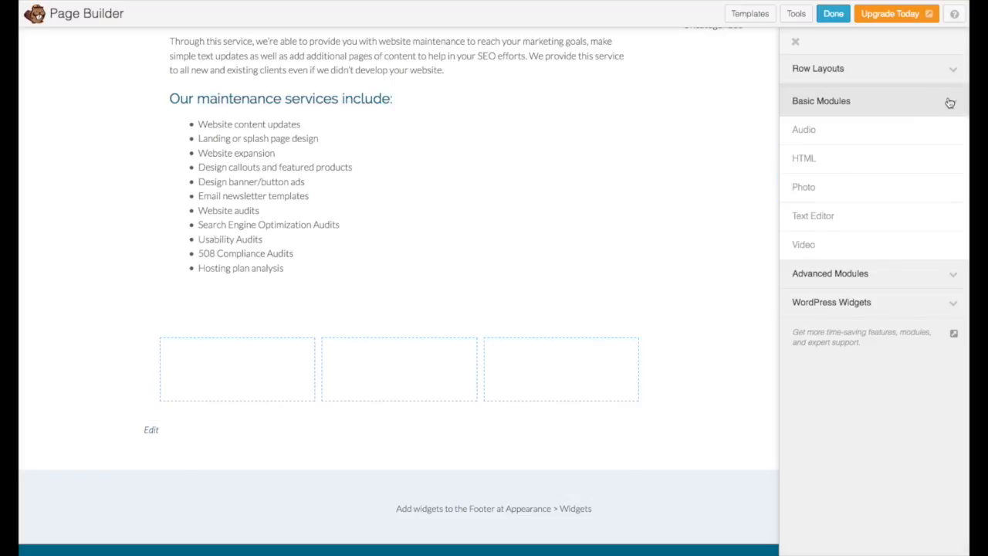
Add a Text Editor module to the first column of the empty three-column row
click(952, 101)
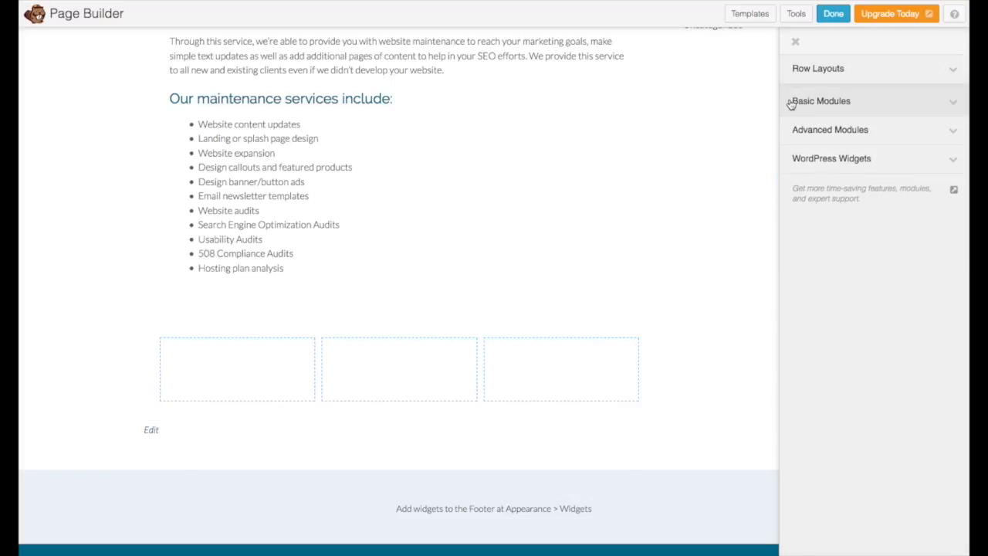
click(955, 104)
drag(840, 216, 192, 403)
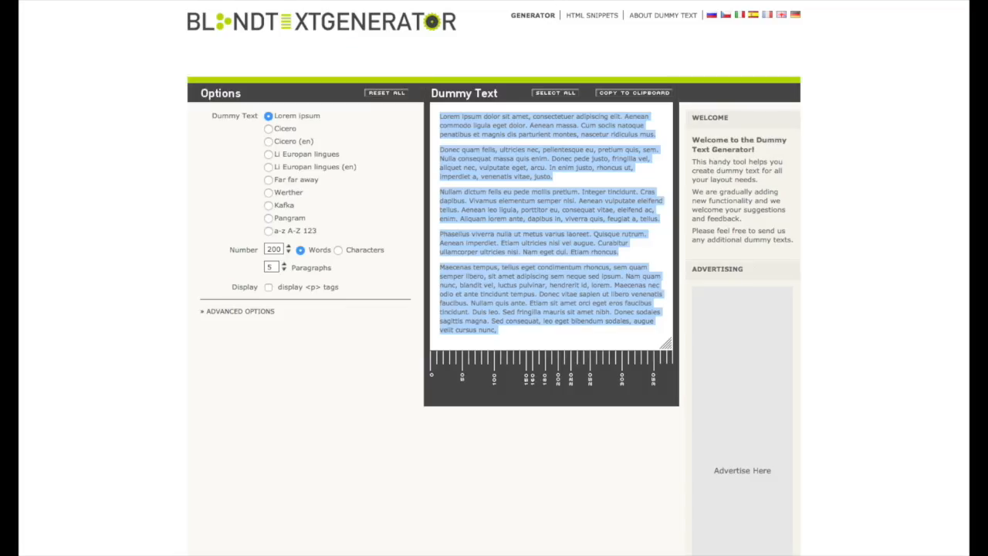
Switch to the Blind Text Generator website and copy the first two paragraphs of the Lorem ipsum dummy text
click(580, 334)
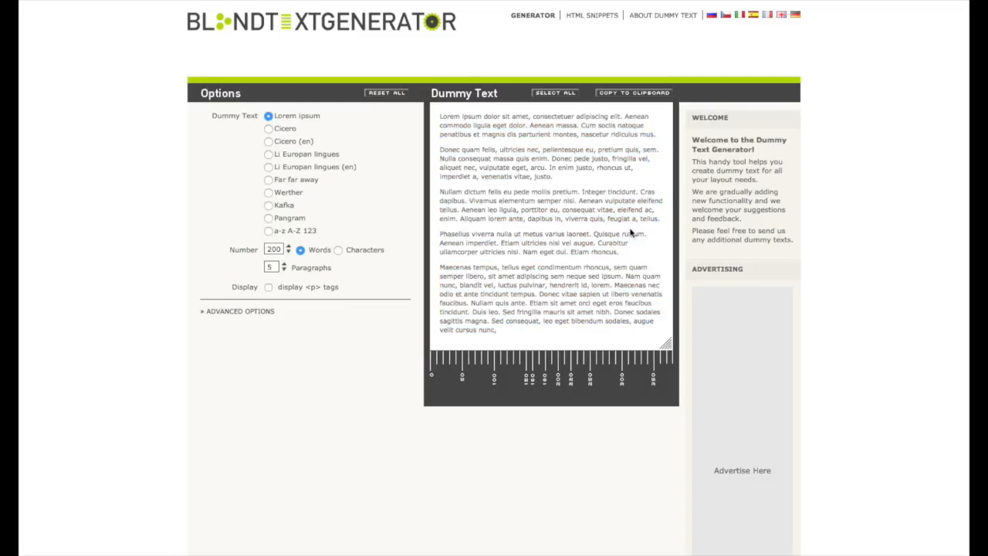
drag(574, 186, 432, 114)
key(ctrl+c)
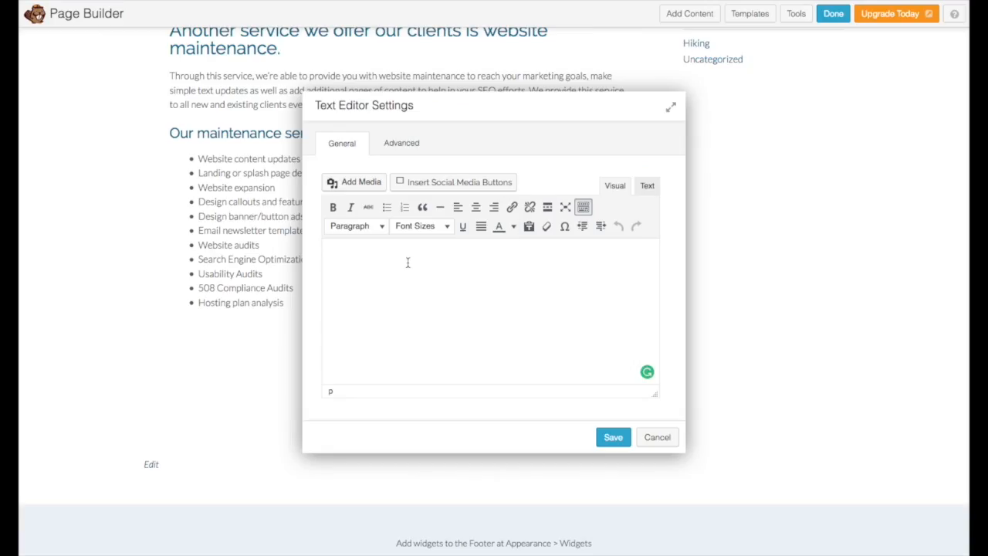
Return to Page Builder, paste the copied dummy text into the first column's text module and save it
click(407, 262)
key(ctrl+v)
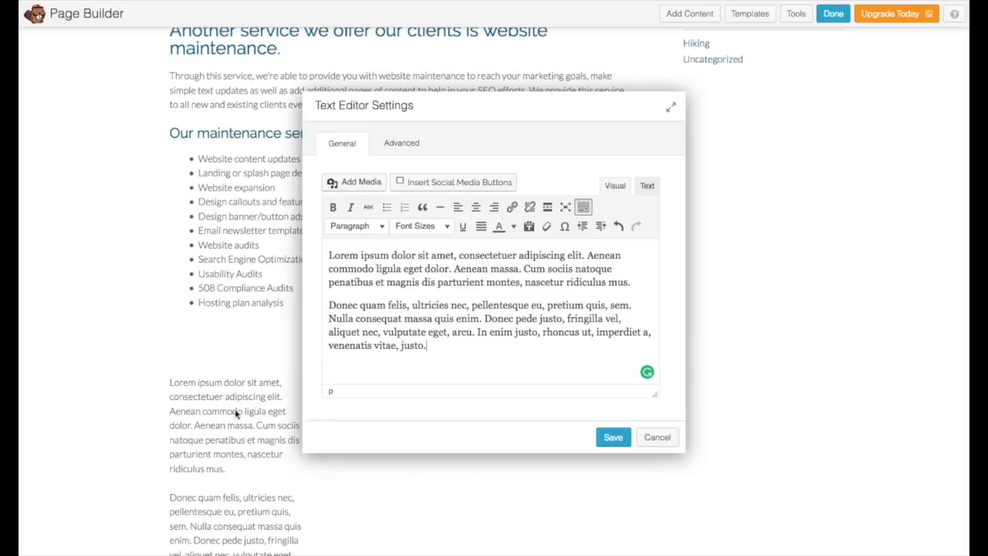
click(613, 437)
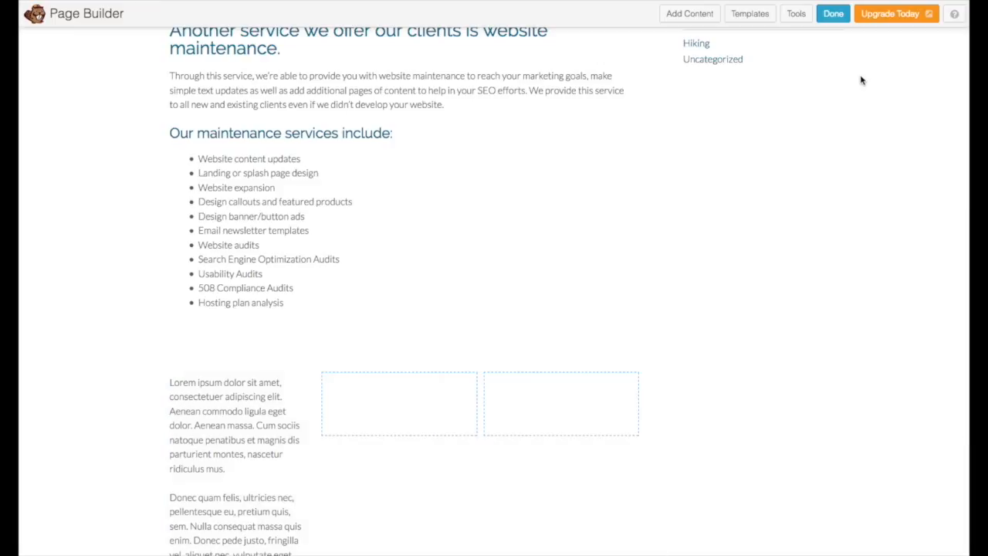
Add a Text Editor module to the row's second column, paste the copied dummy text into it and save
click(699, 15)
drag(839, 220, 361, 406)
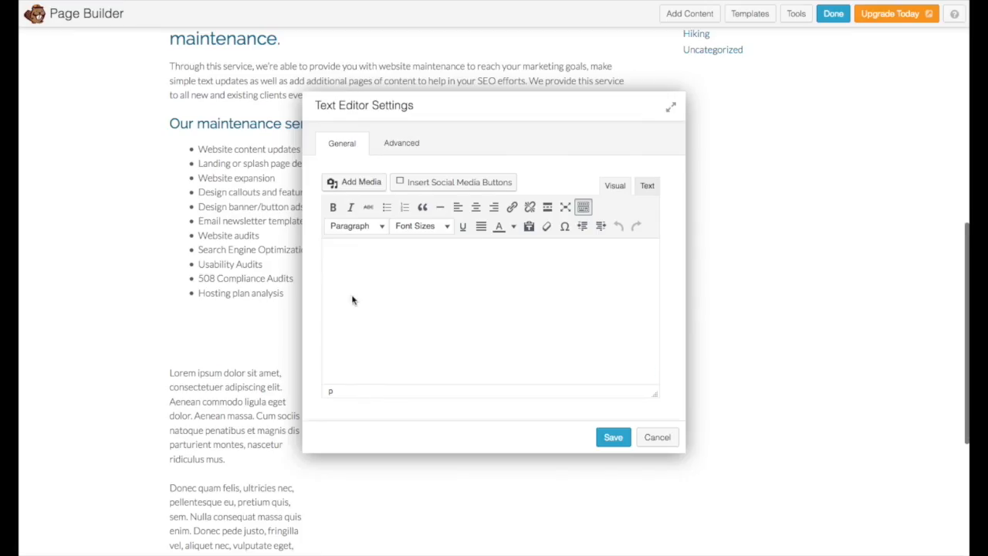
click(351, 256)
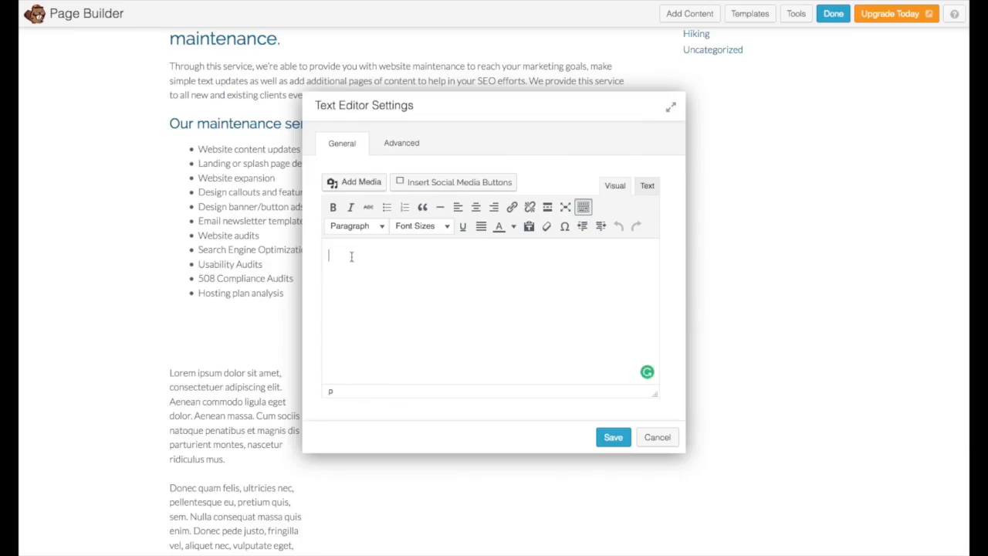
key(ctrl+v)
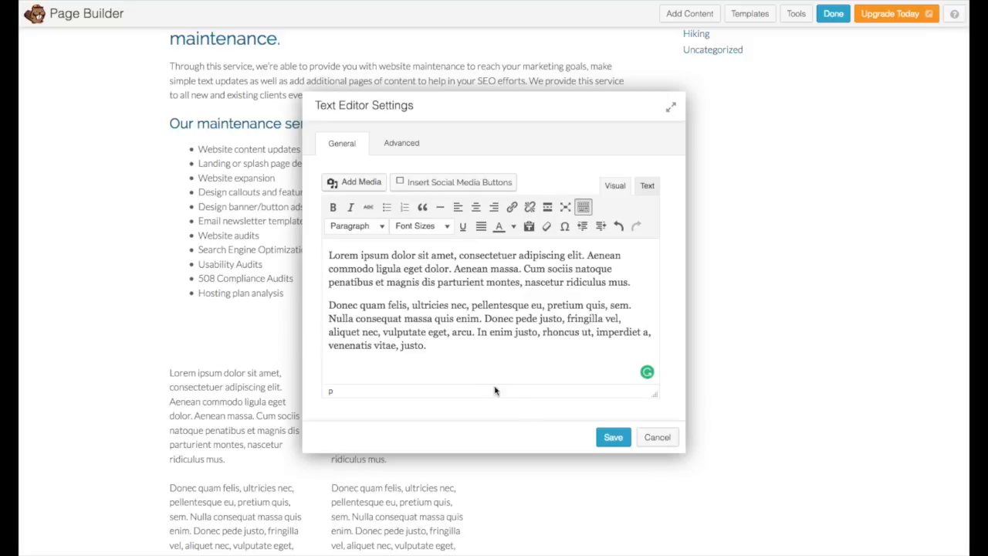
click(613, 437)
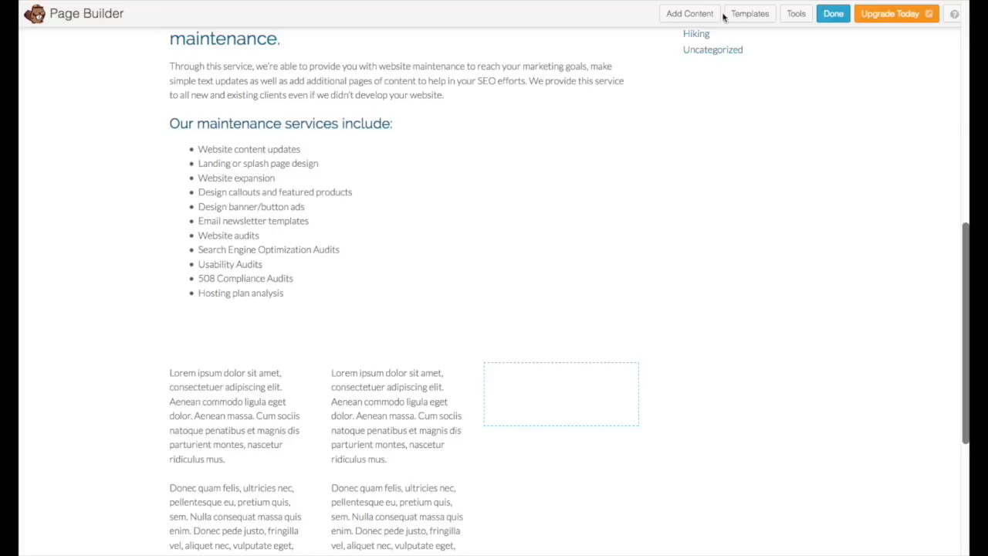
Fill the row's third column with a Text Editor module holding the same copied dummy text, and save it
click(697, 13)
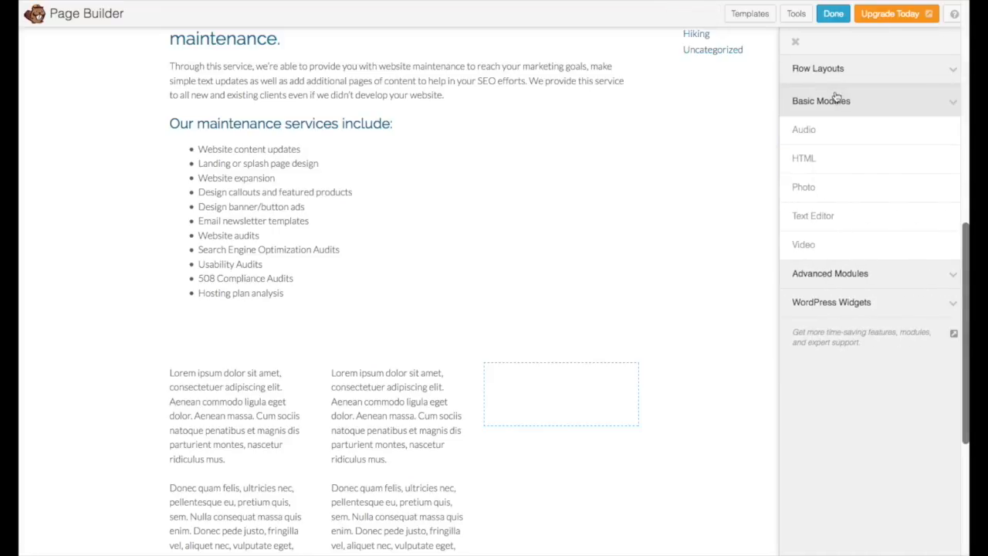
drag(841, 217, 525, 399)
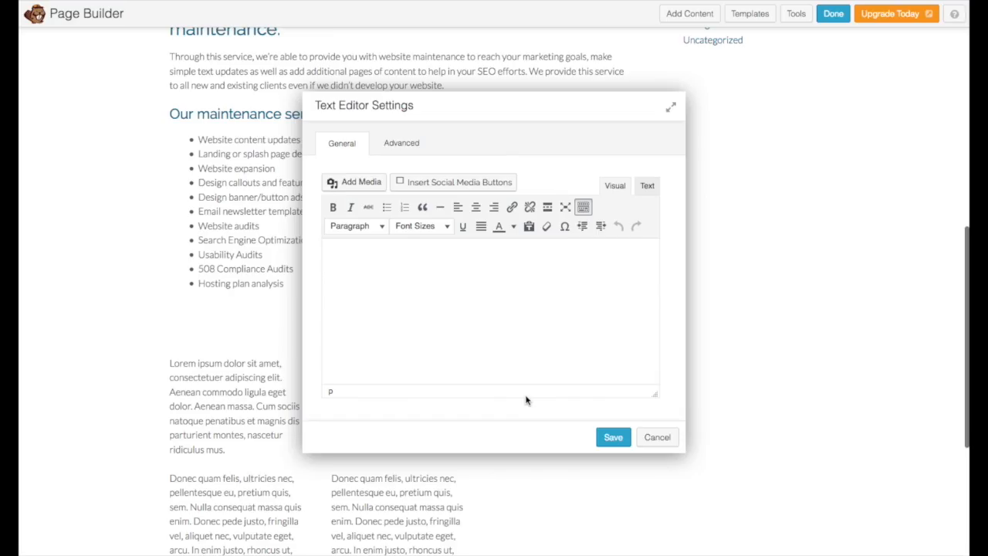
click(341, 258)
key(ctrl+v)
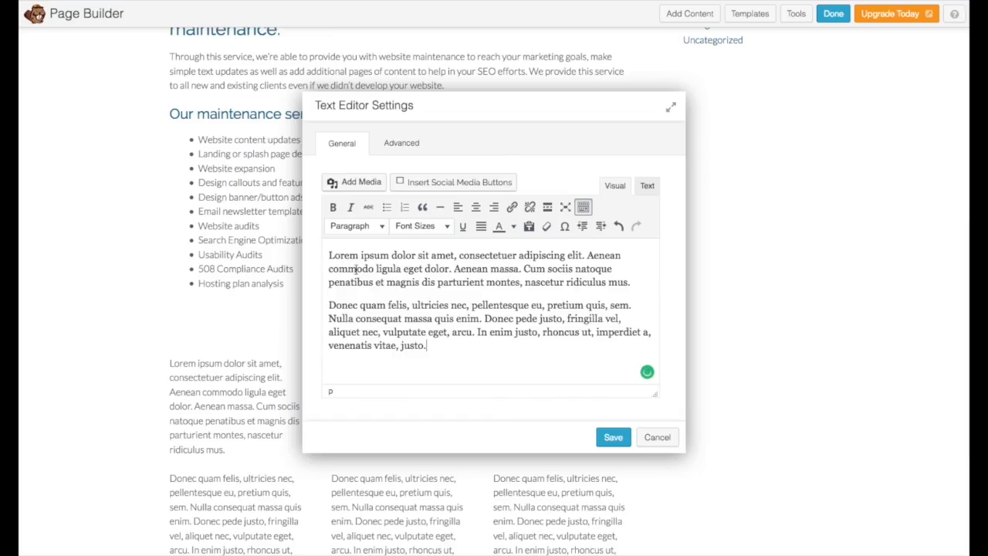
click(613, 437)
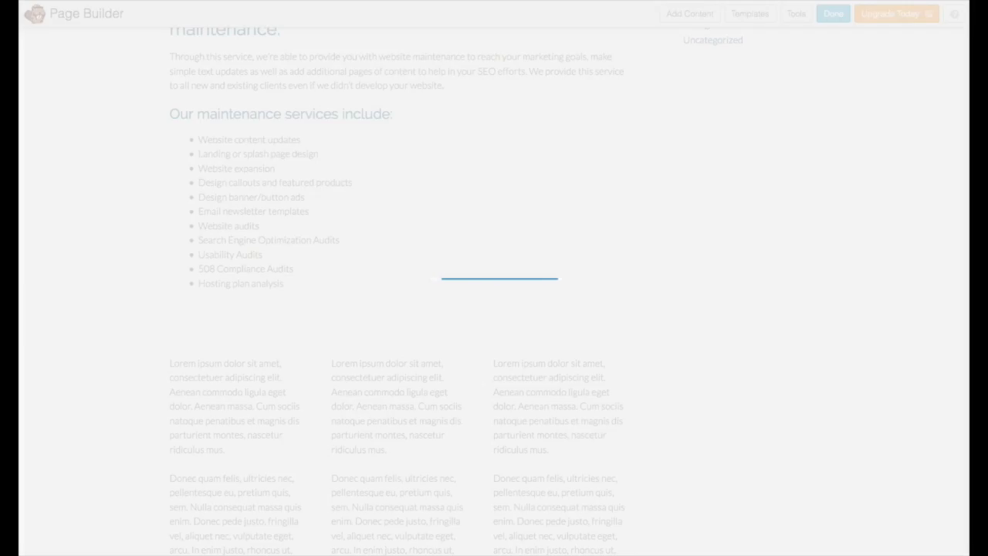
Open the first column's text module settings and insert the Site map image 153442527.jpg from the media library above the text
scroll(73, 188, down, 5)
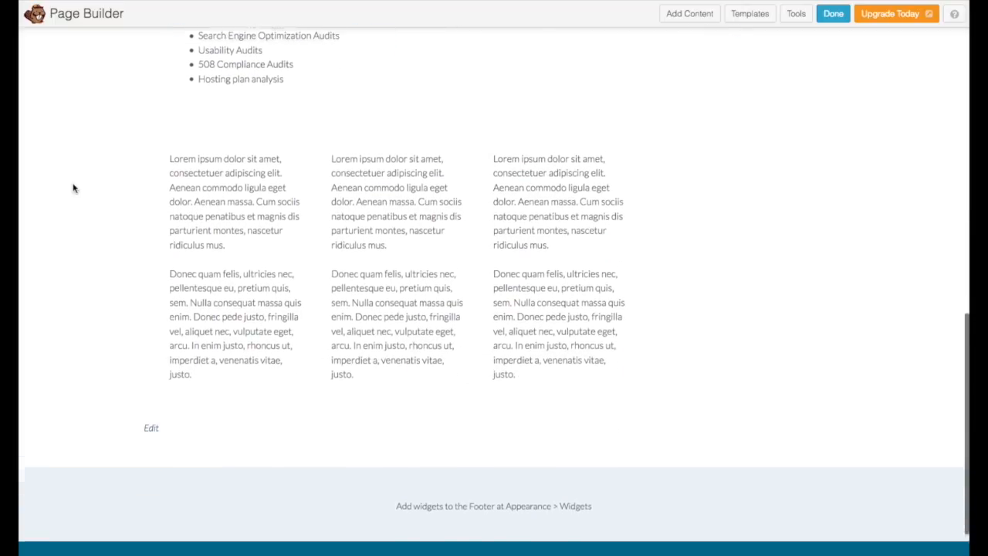
scroll(74, 187, up, 3)
scroll(73, 188, down, 1)
mouse_move(262, 275)
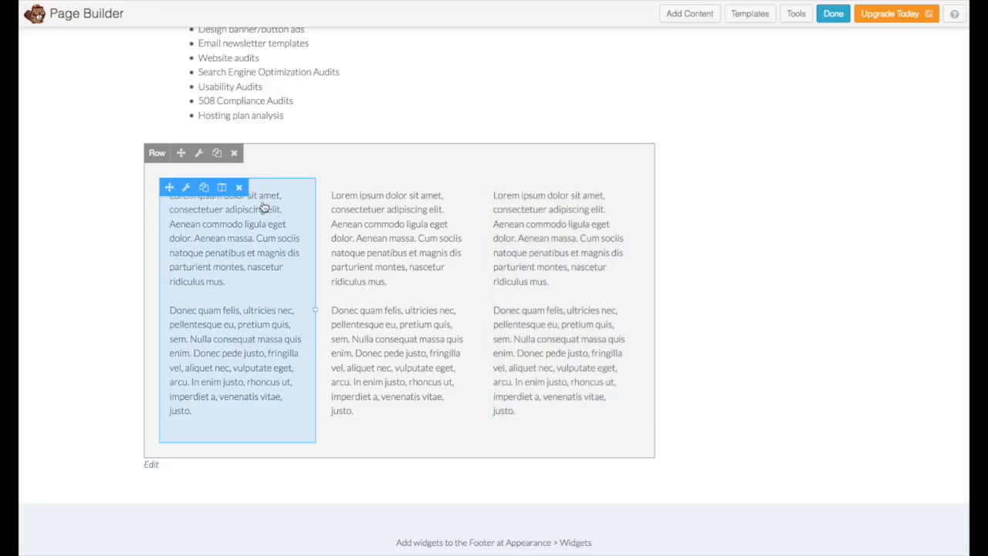
click(186, 187)
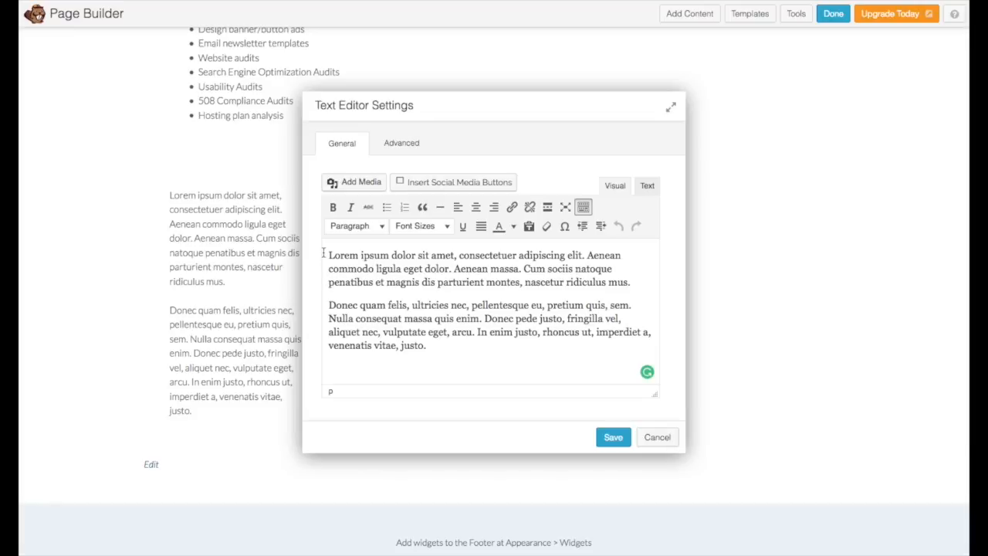
click(361, 183)
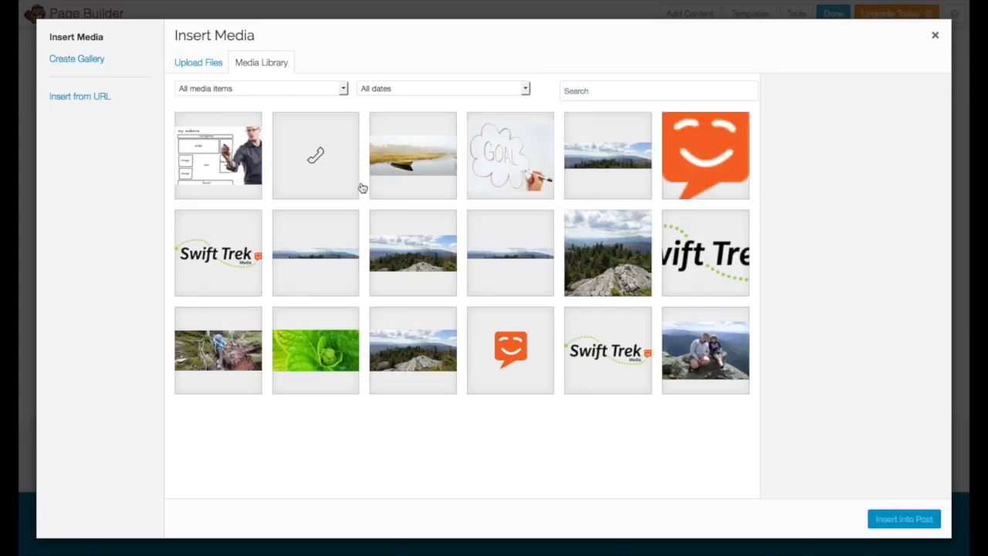
click(241, 148)
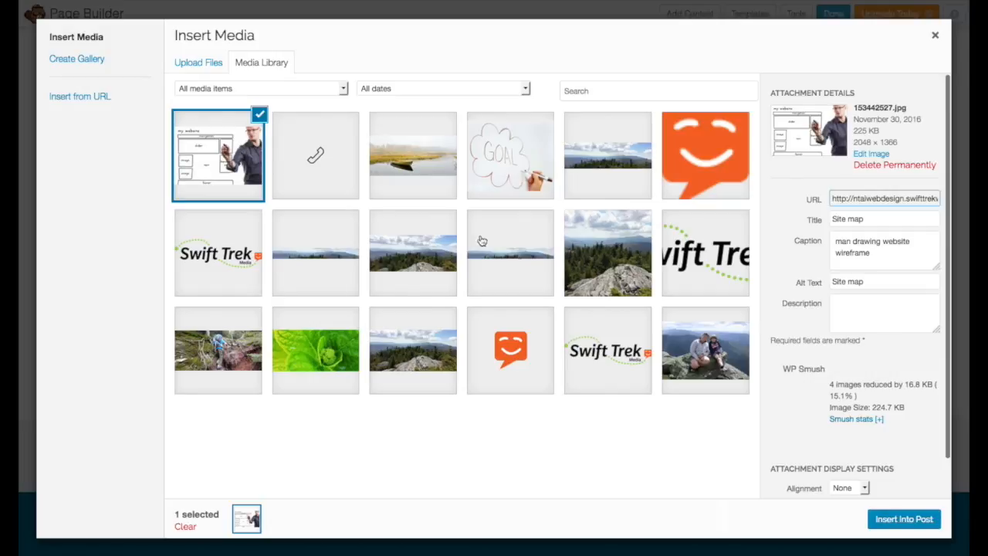
click(892, 520)
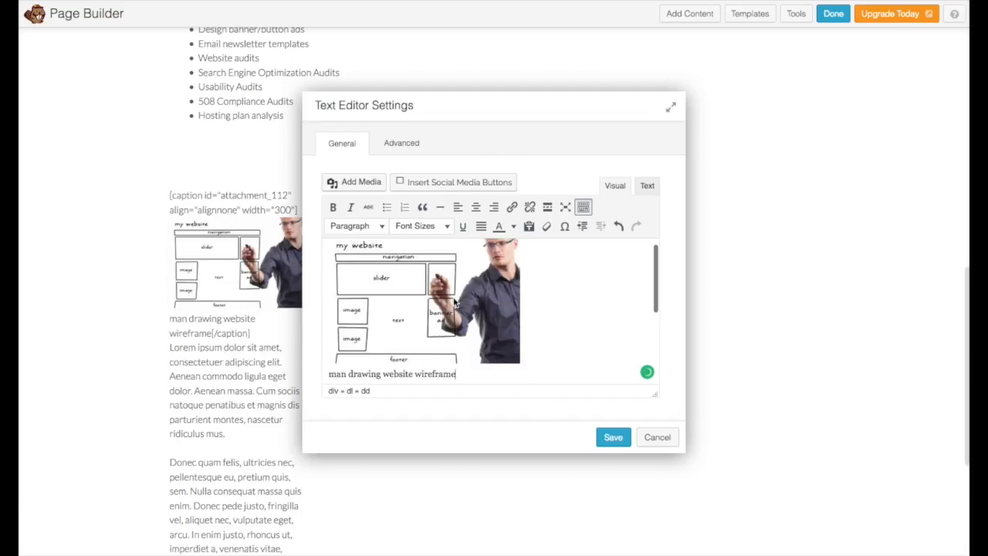
Center the inserted website wireframe image and save the first column's text module
click(455, 302)
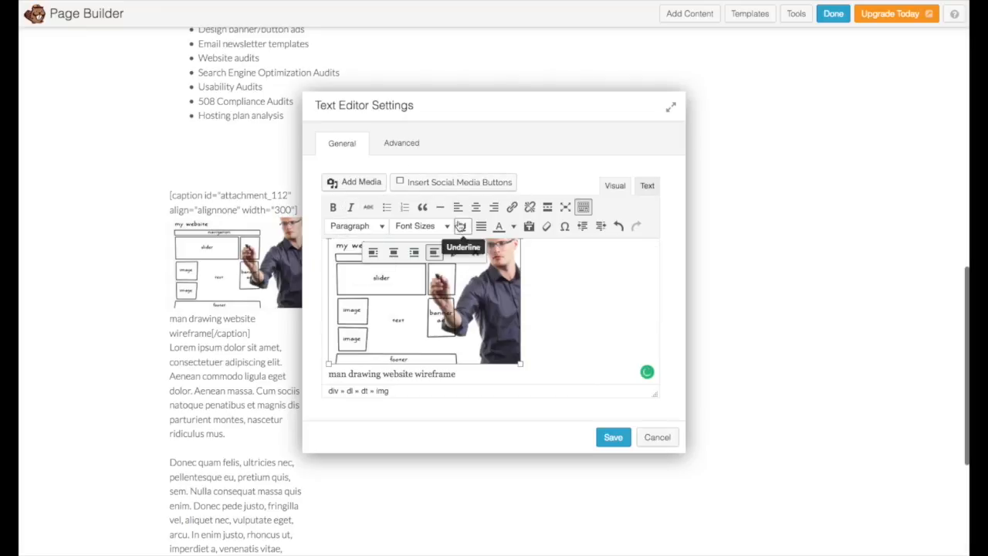
click(394, 253)
click(613, 437)
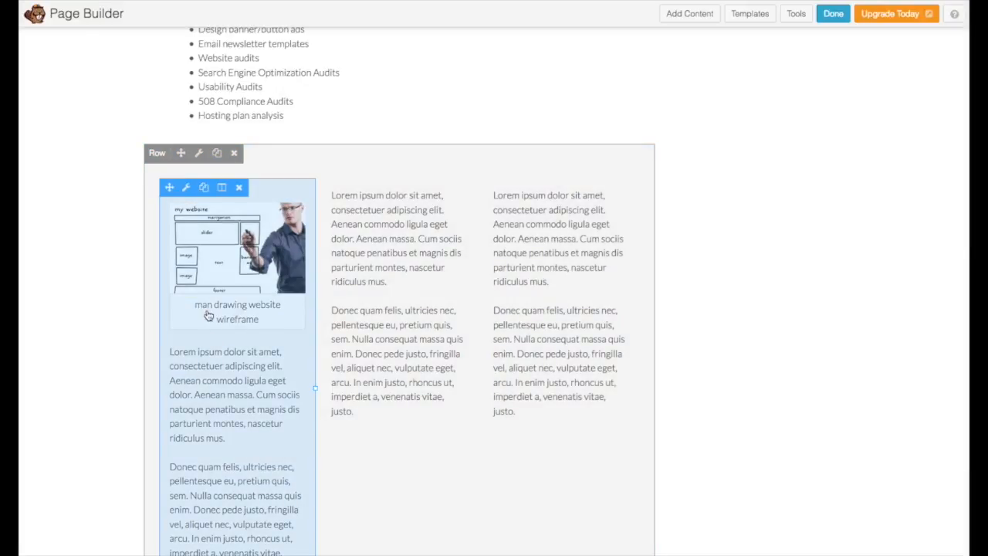
Reopen the first column's text module, delete the wireframe image's caption in its image details, update the image and save the module
click(185, 187)
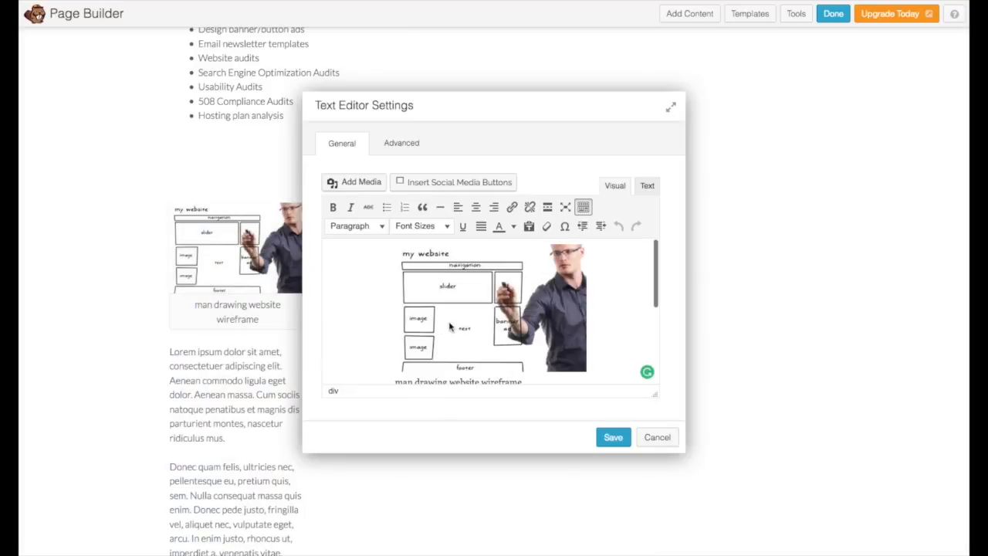
click(450, 328)
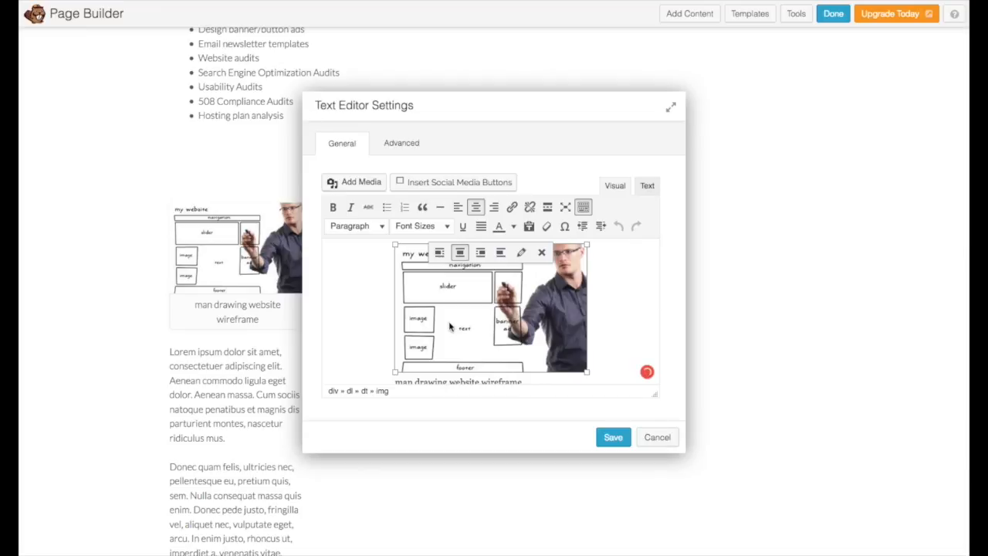
click(522, 253)
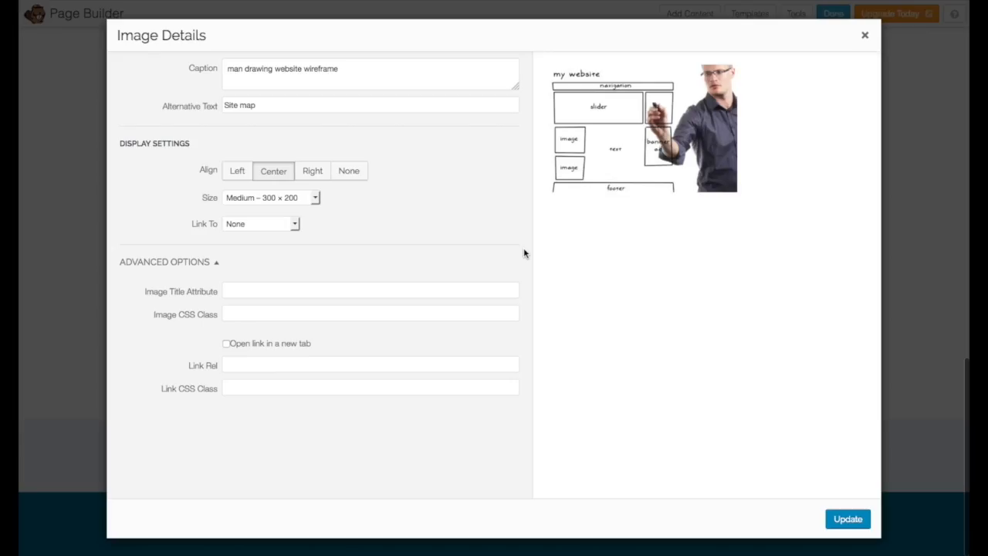
click(367, 65)
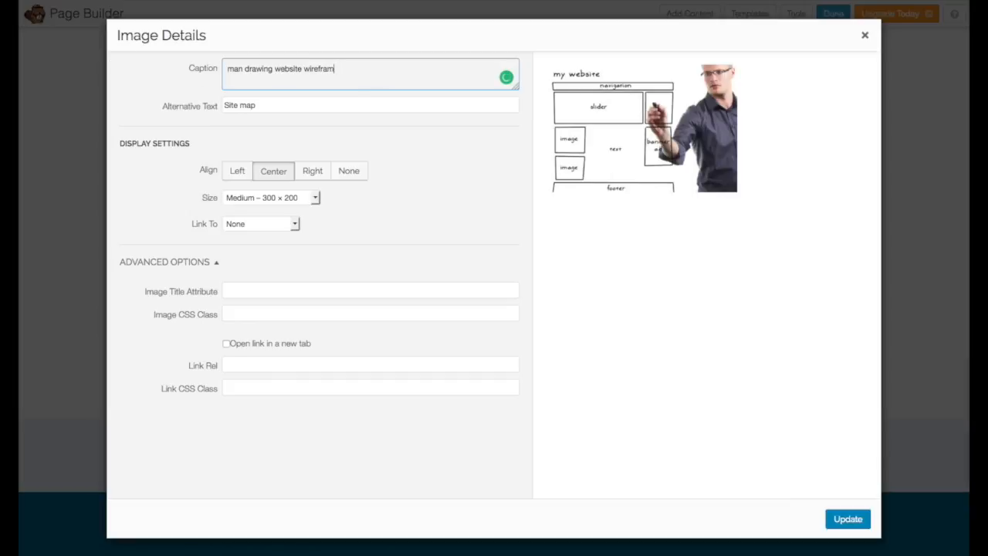
key(BackSpace)
key(BackSpace)
key(BackSpace)
key(BackSpace)
key(BackSpace)
key(BackSpace)
key(BackSpace)
key(BackSpace)
key(BackSpace)
key(BackSpace)
key(BackSpace)
key(BackSpace)
key(BackSpace)
key(BackSpace)
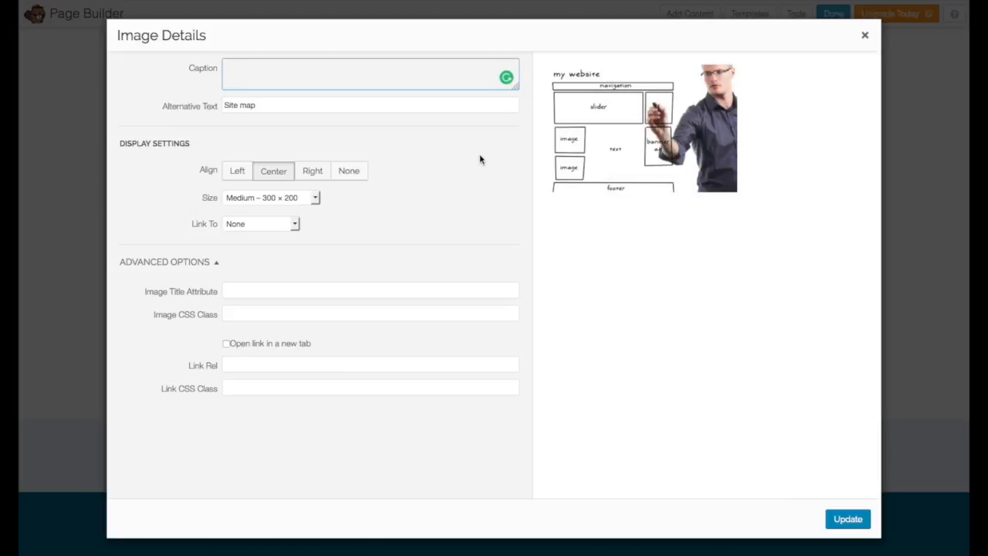
click(848, 519)
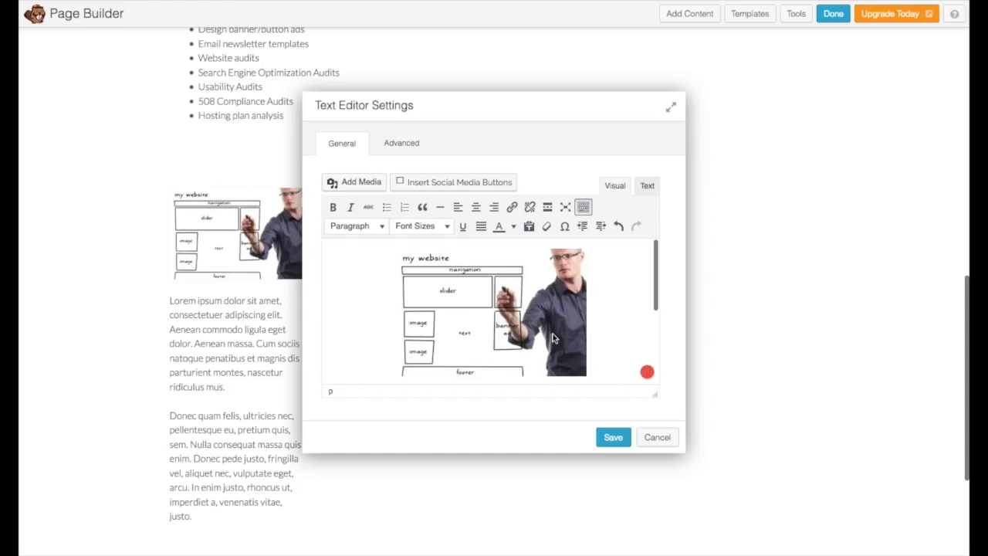
click(618, 438)
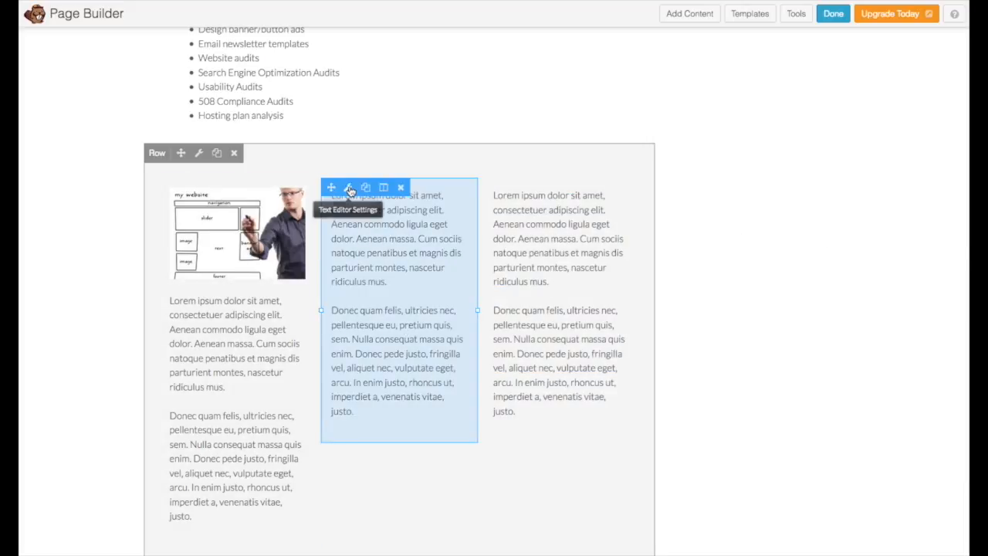
Open the second column's text module settings and insert the GoalsforWeb.jpg image from the media library above the text
click(349, 189)
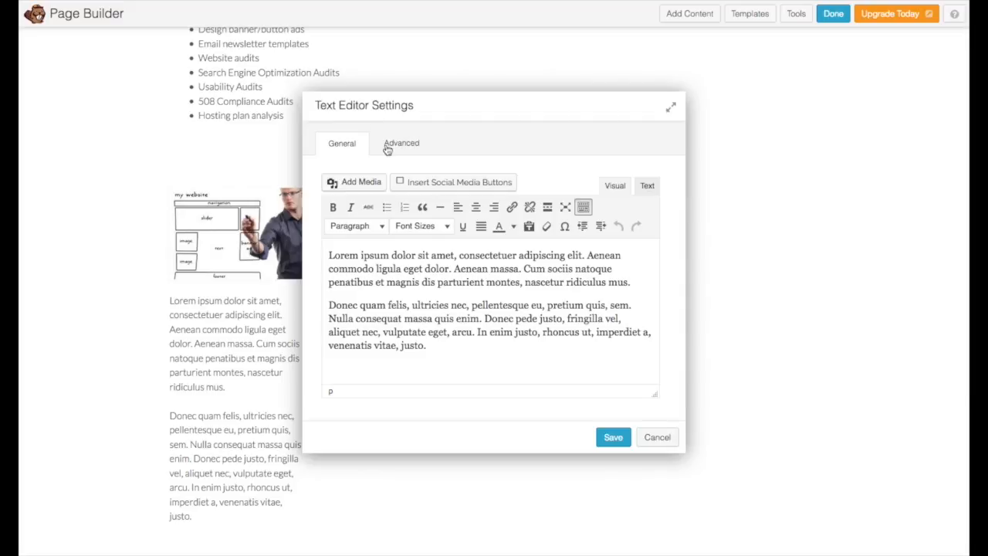
click(358, 183)
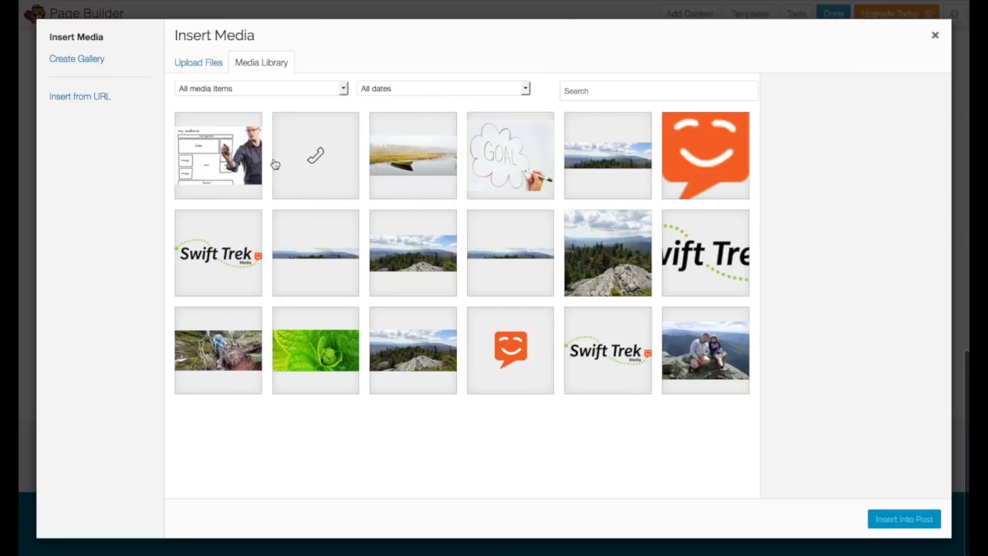
click(524, 166)
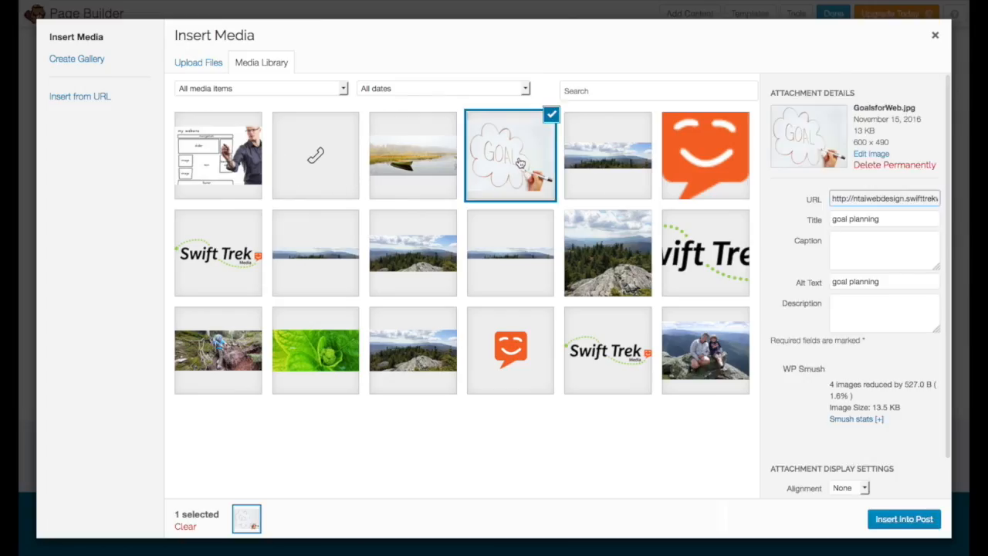
click(902, 519)
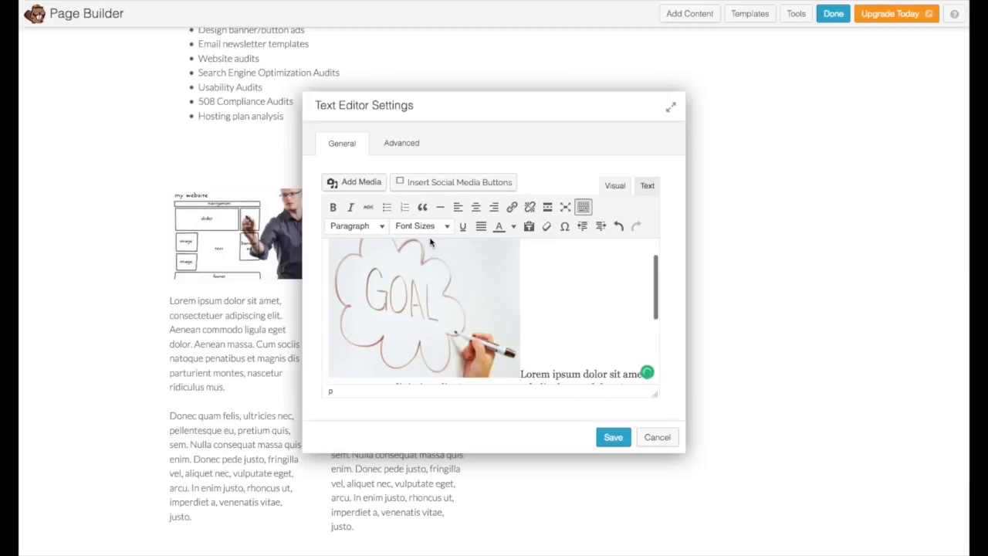
Center the inserted goal planning image and save the second column's text module
click(430, 273)
click(392, 254)
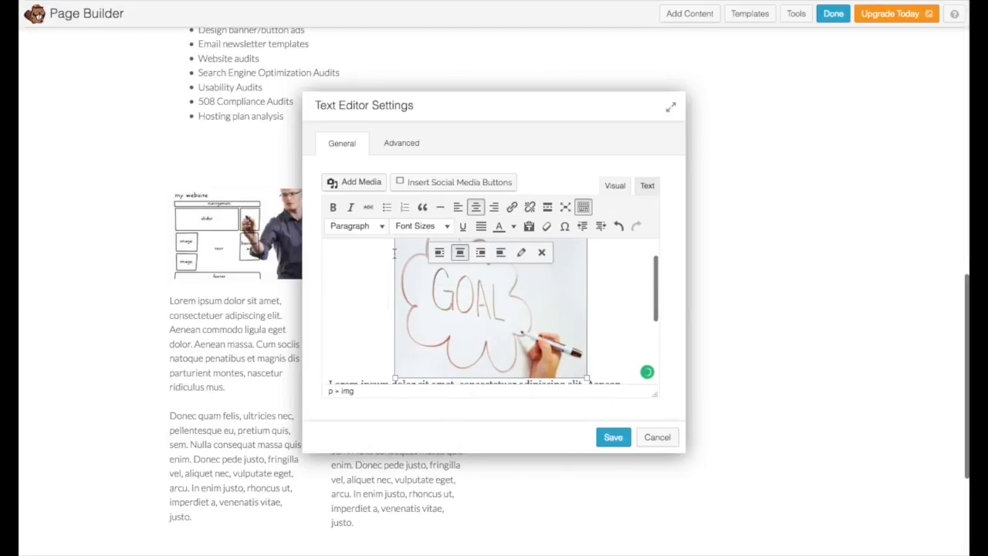
click(605, 435)
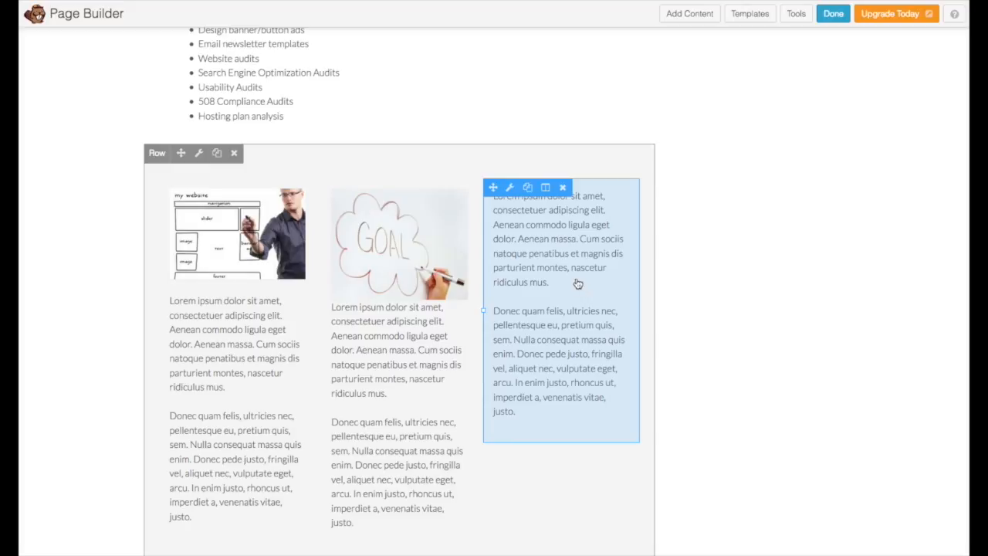
From the third column's text module, upload 7K0A0246.JPG from the Working Hard folder in Art/Clipart/Photos > Stock Images to the media library
click(511, 188)
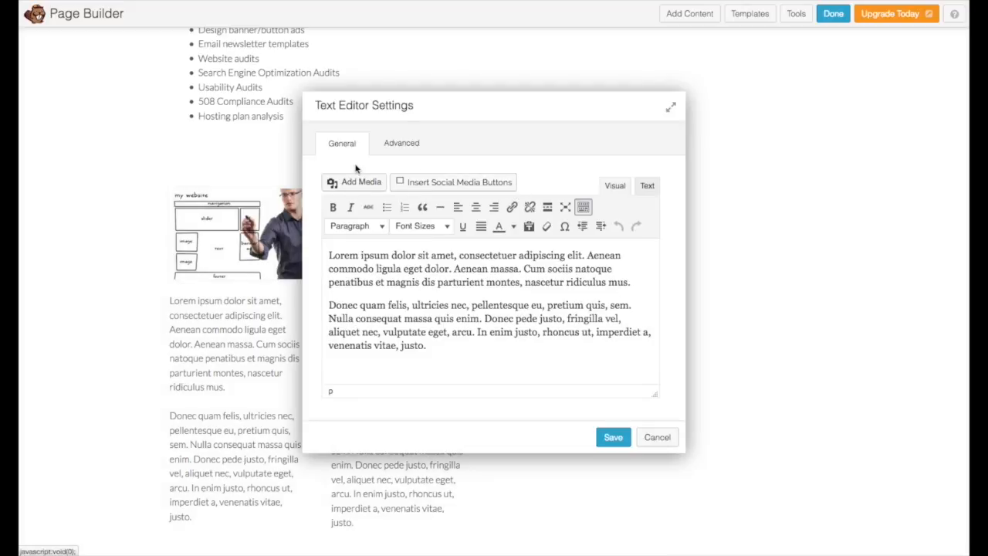
click(359, 185)
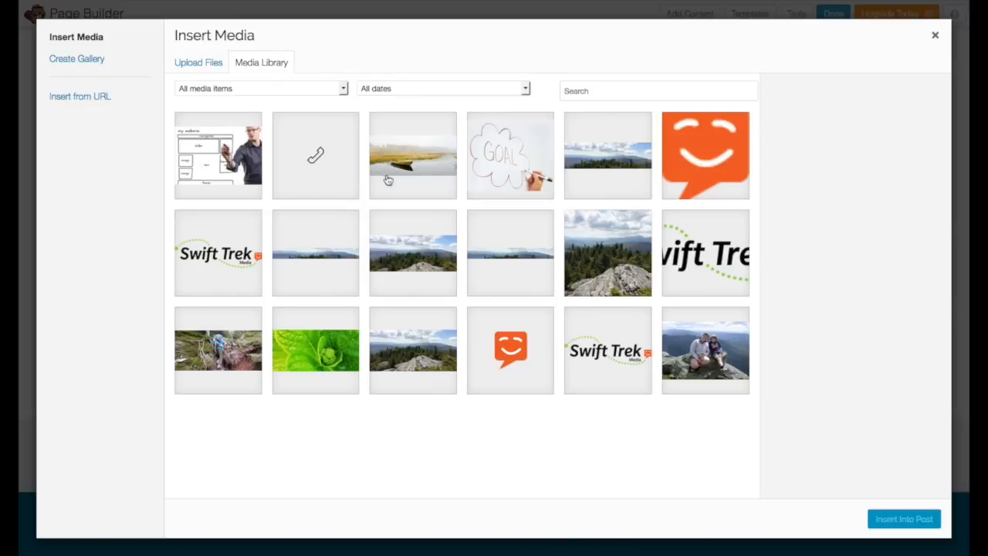
click(200, 65)
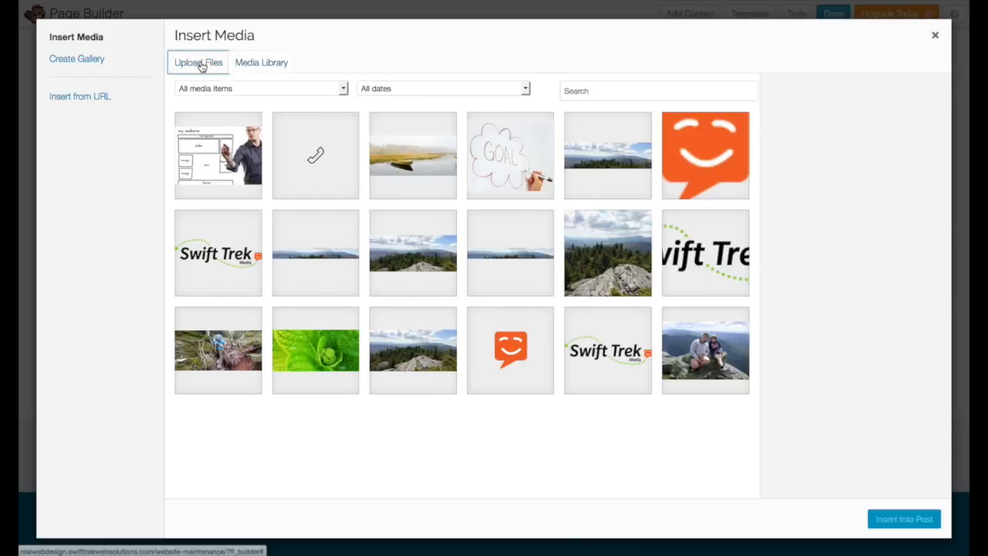
click(578, 277)
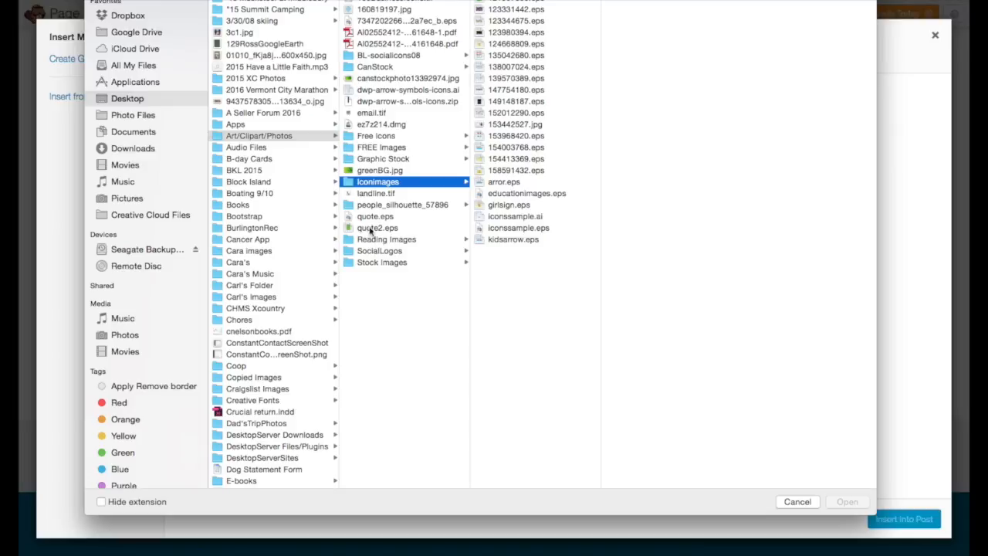
click(372, 194)
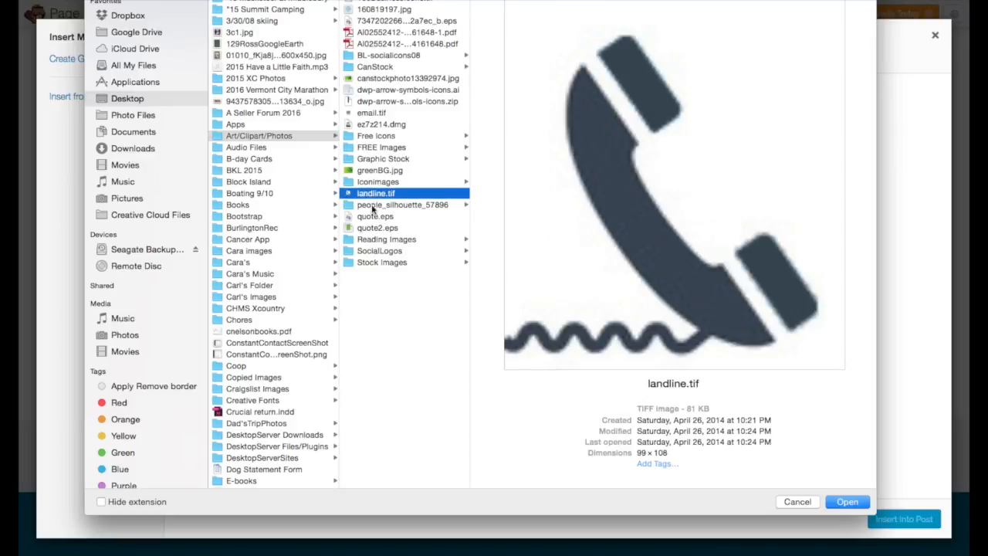
click(374, 206)
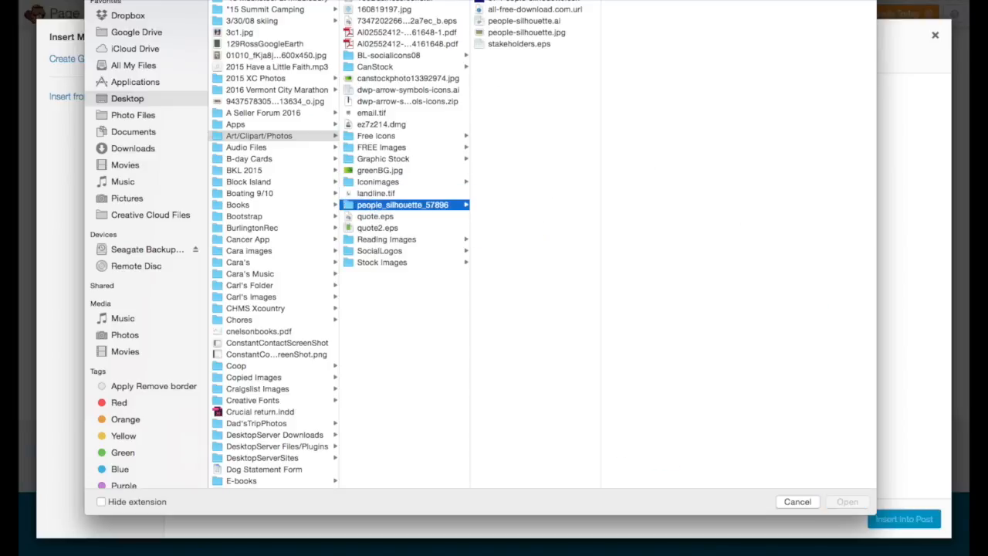
click(524, 33)
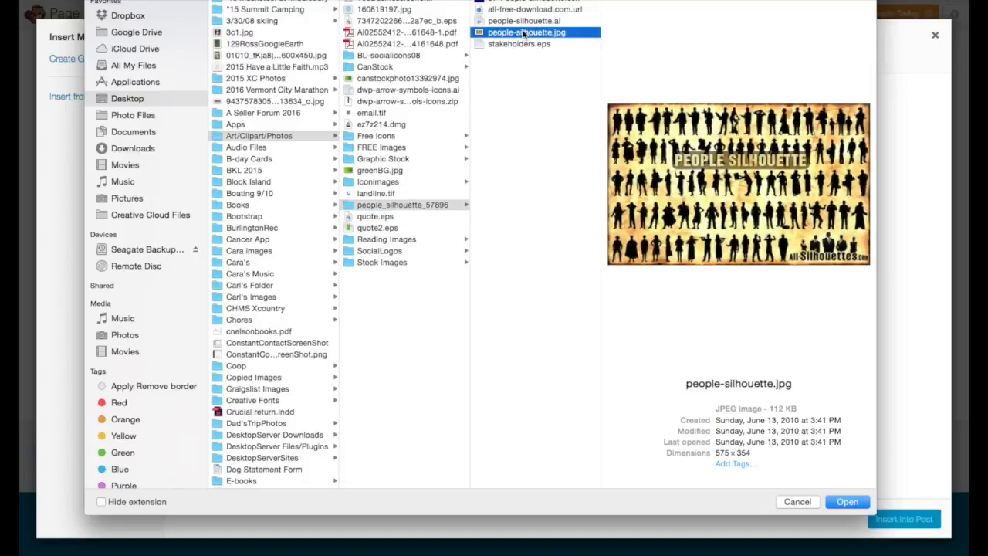
click(376, 262)
click(517, 44)
click(633, 13)
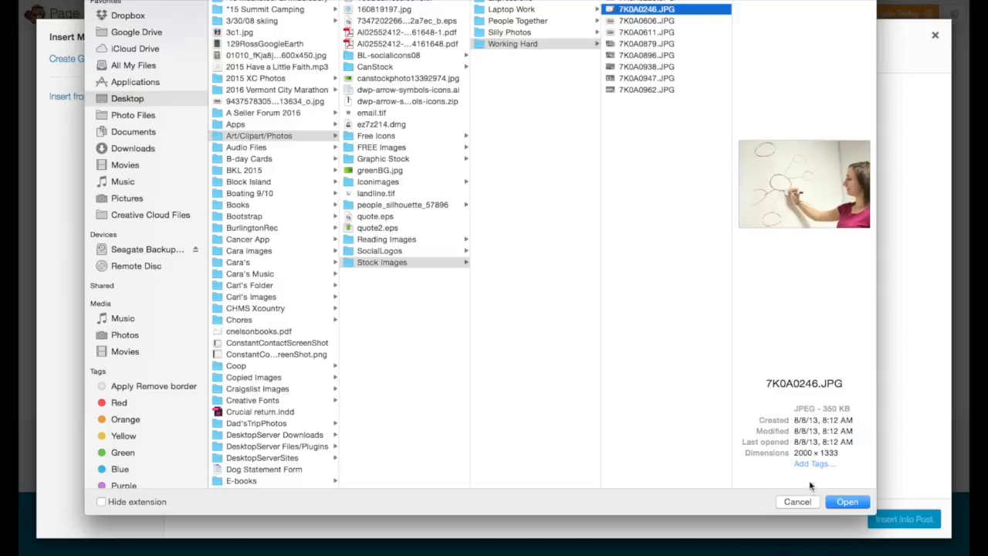
click(847, 501)
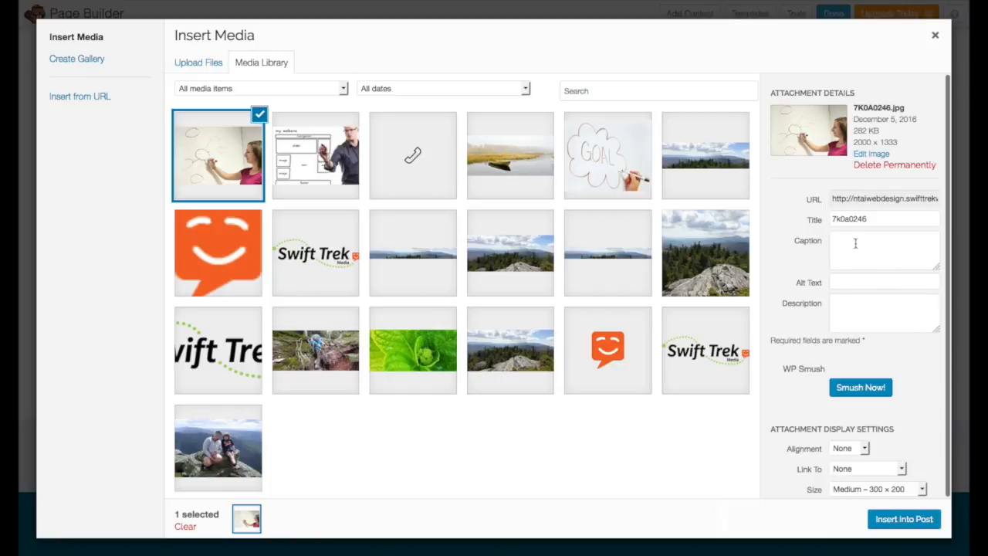
Set the uploaded image's title and alt text to "Setting Work Goal" and insert it above the third column's text
drag(880, 219, 814, 218)
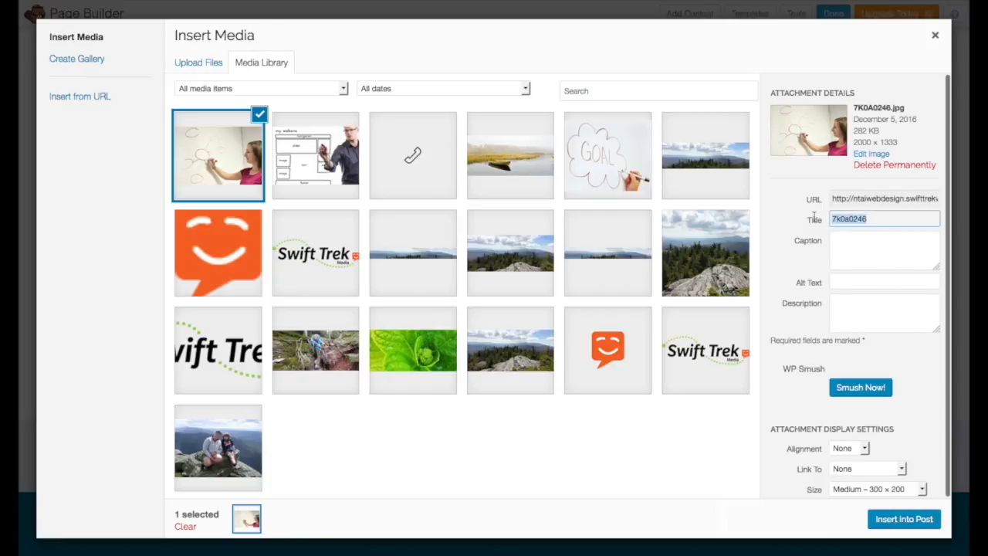
text(Setting Work Goal)
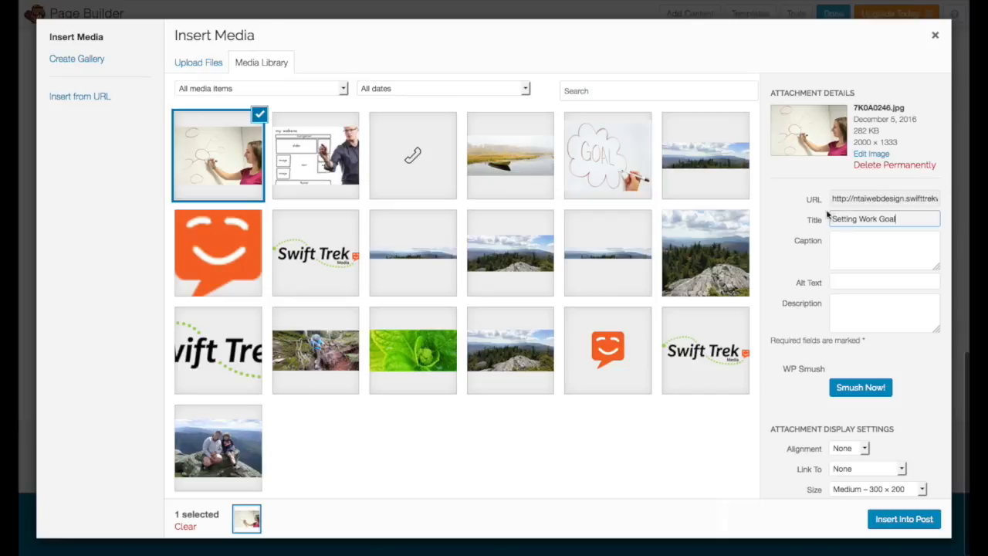
drag(925, 217, 827, 216)
key(ctrl+c)
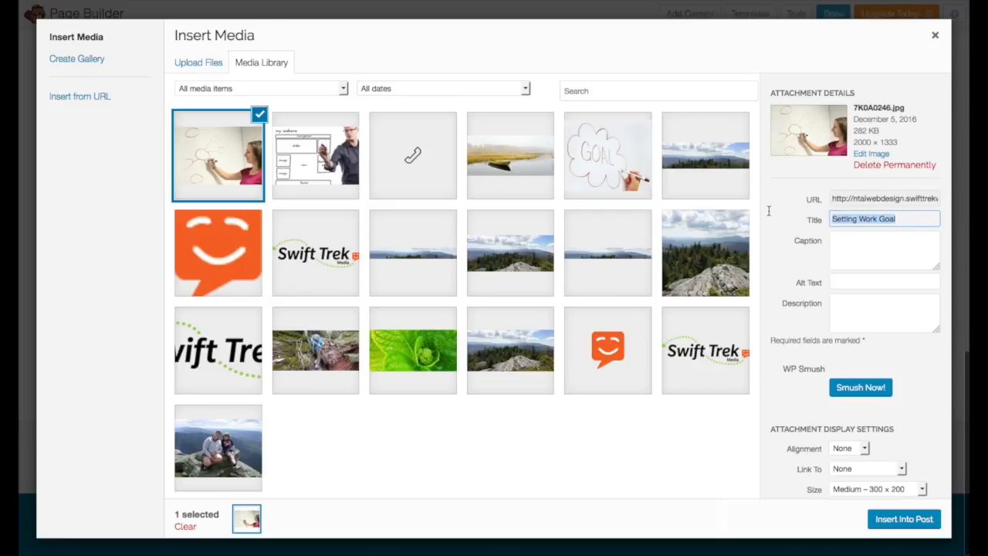
click(856, 282)
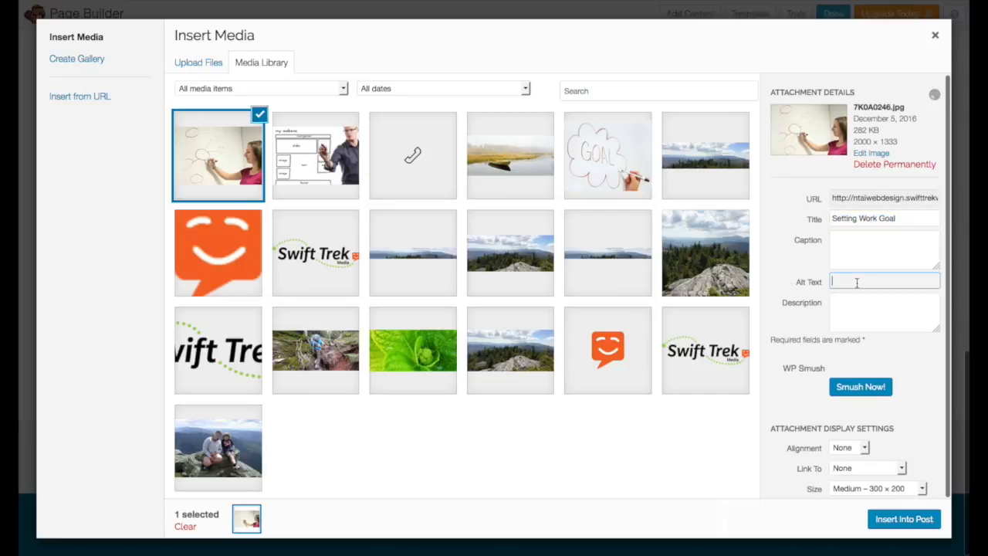
key(ctrl+v)
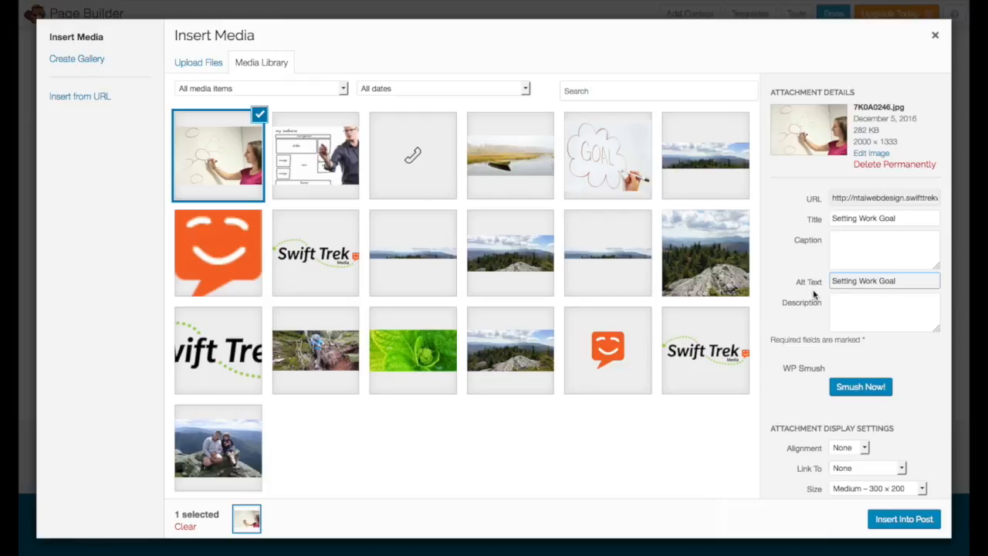
click(896, 519)
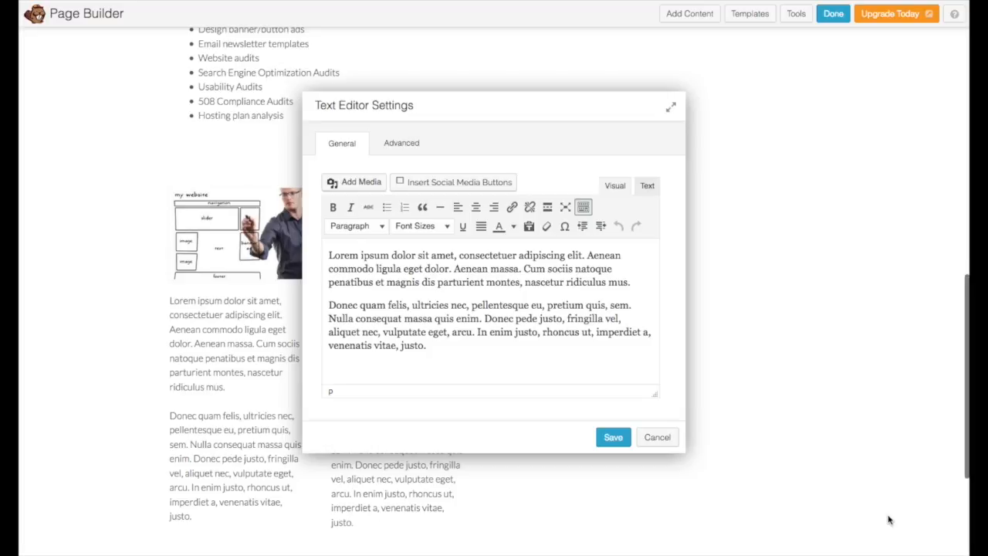
click(327, 255)
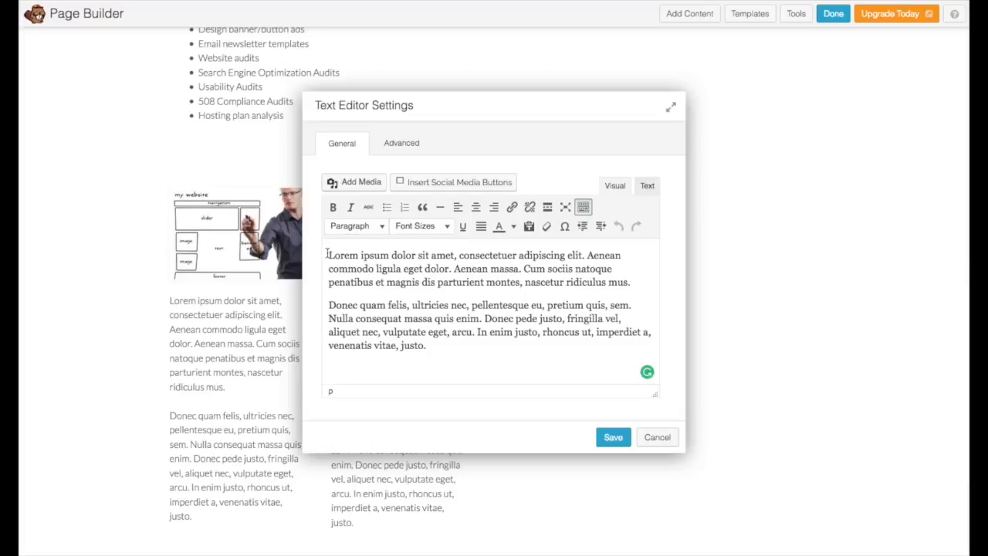
Center the whiteboard image and save the third column's text module
click(457, 317)
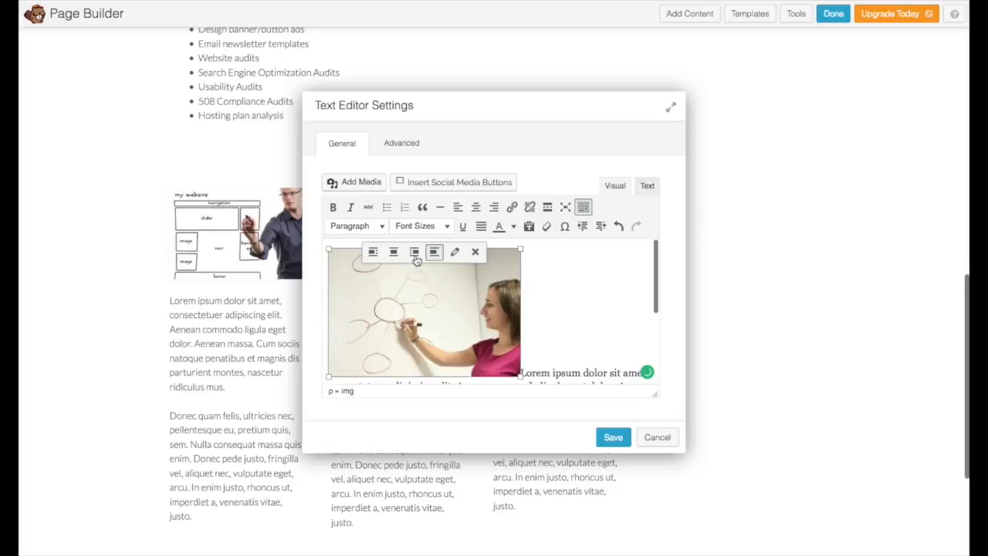
click(391, 253)
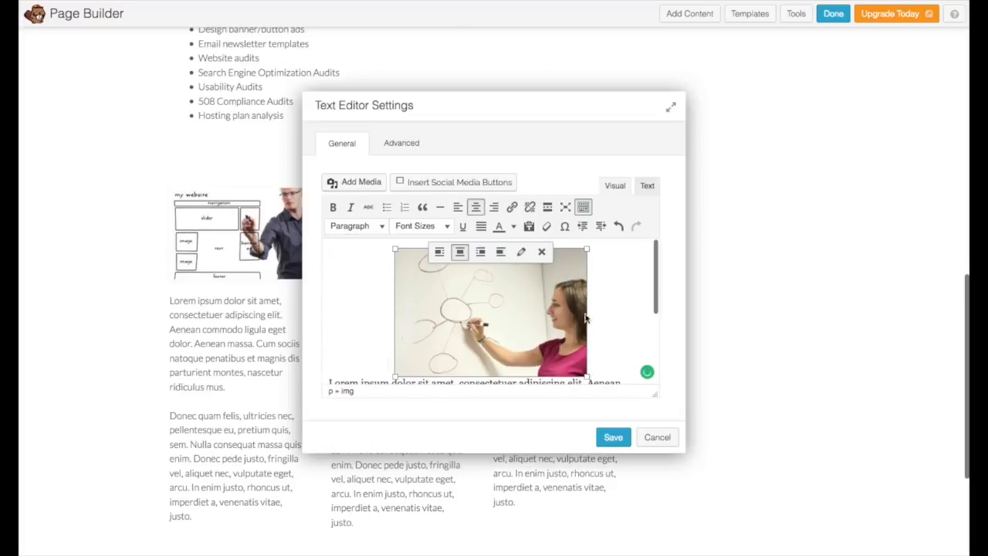
click(613, 437)
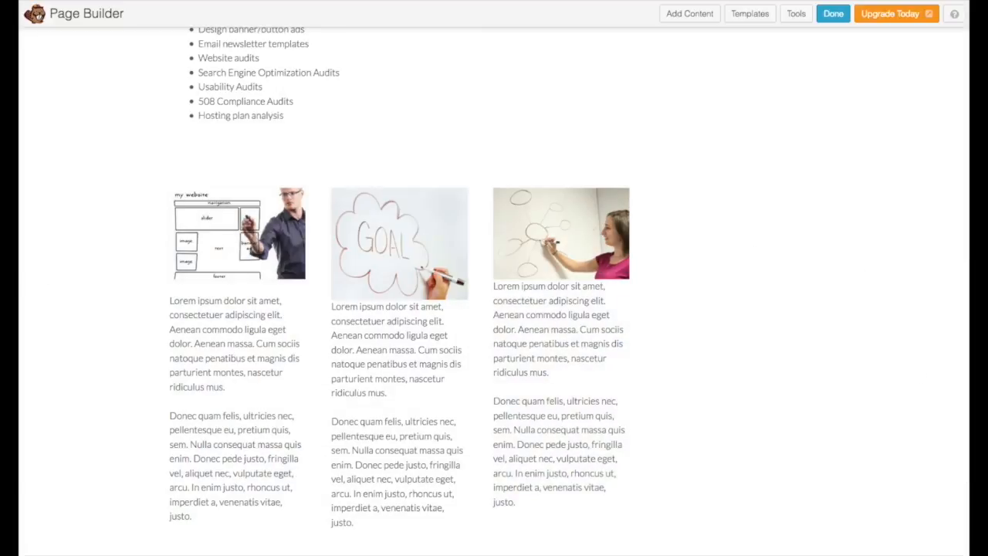
Add a 1 Column row layout directly below the three-column row
scroll(672, 218, down, 3)
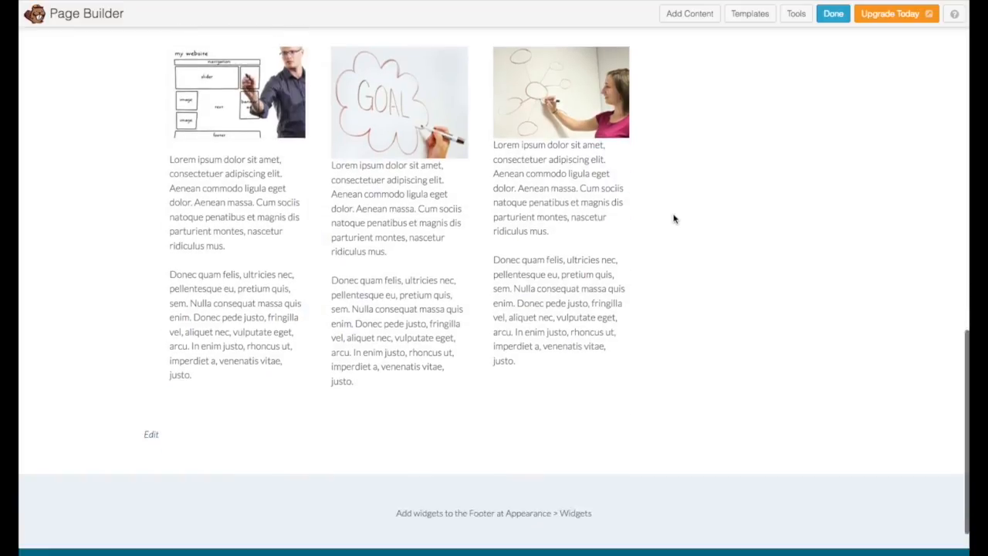
click(691, 16)
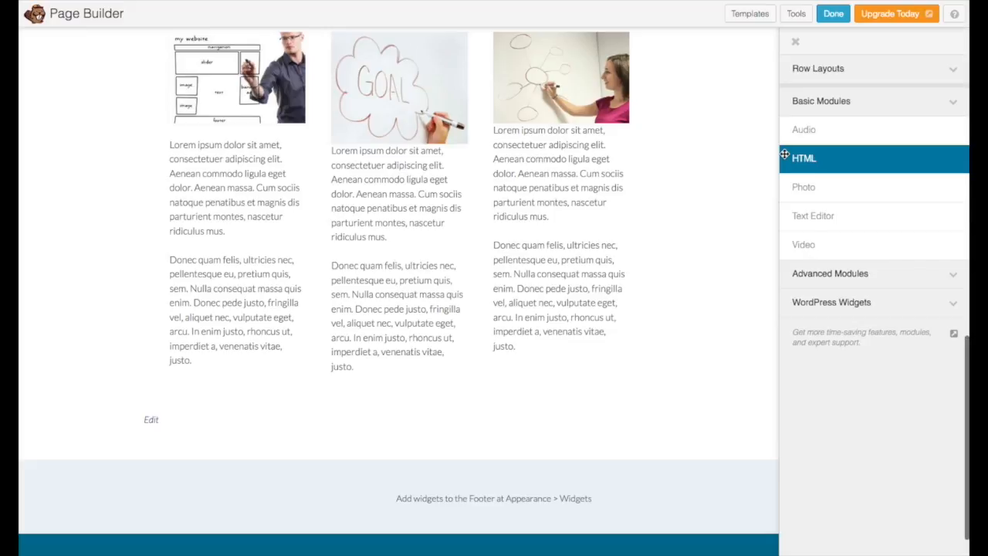
click(834, 68)
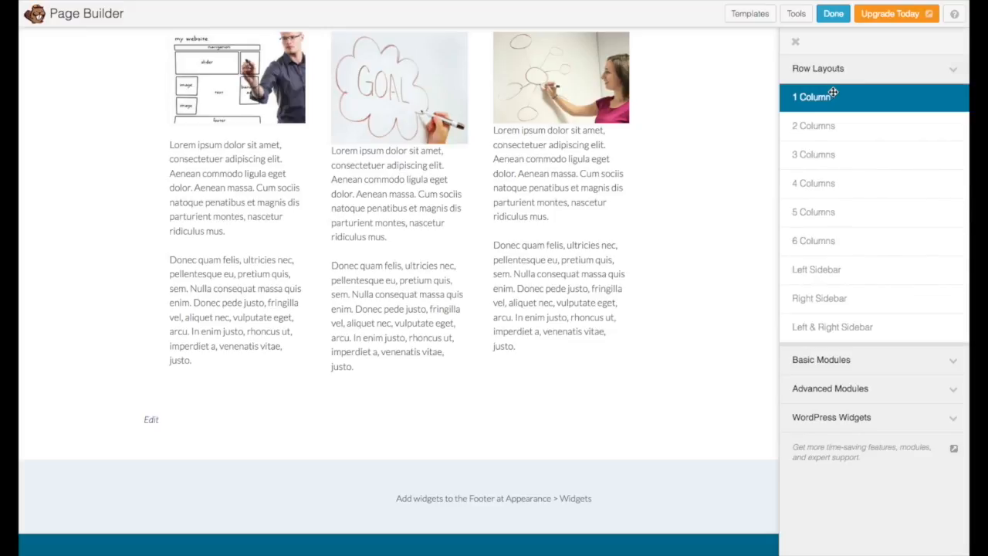
drag(832, 95, 241, 459)
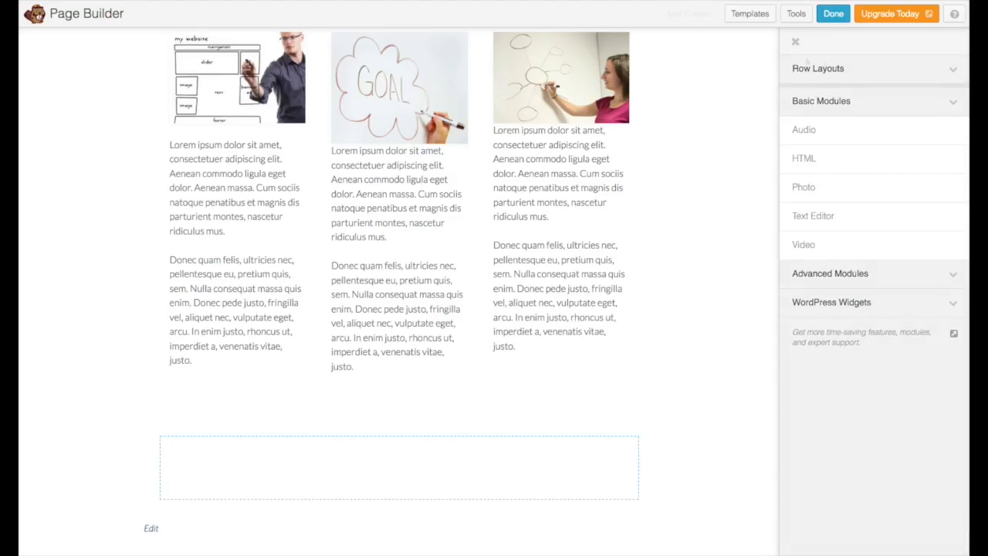
Add a Text Editor module to the one-column row with the dummy paragraph running from "Phasellus viverra nulla" to "Nam eget dui. Etiam rhoncus."
click(701, 22)
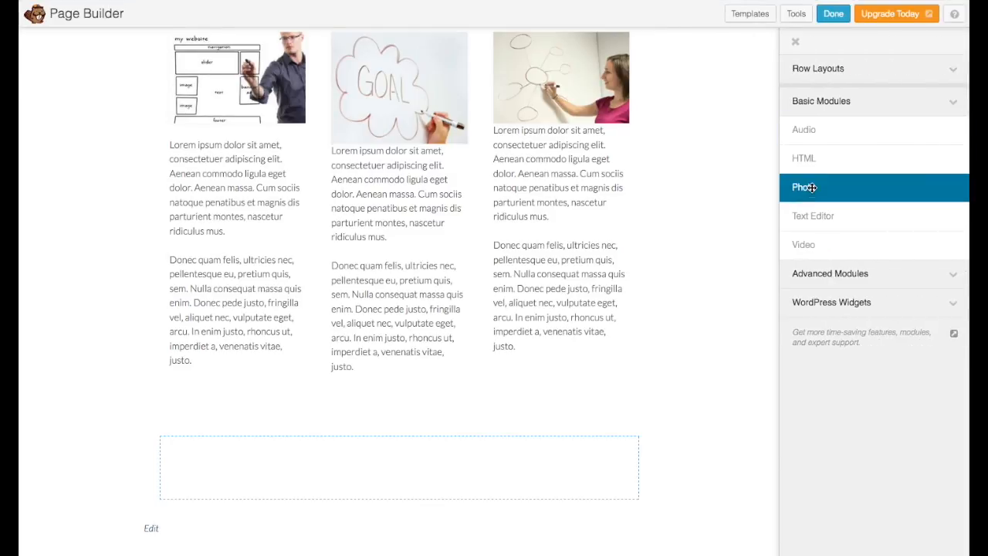
drag(812, 215, 287, 493)
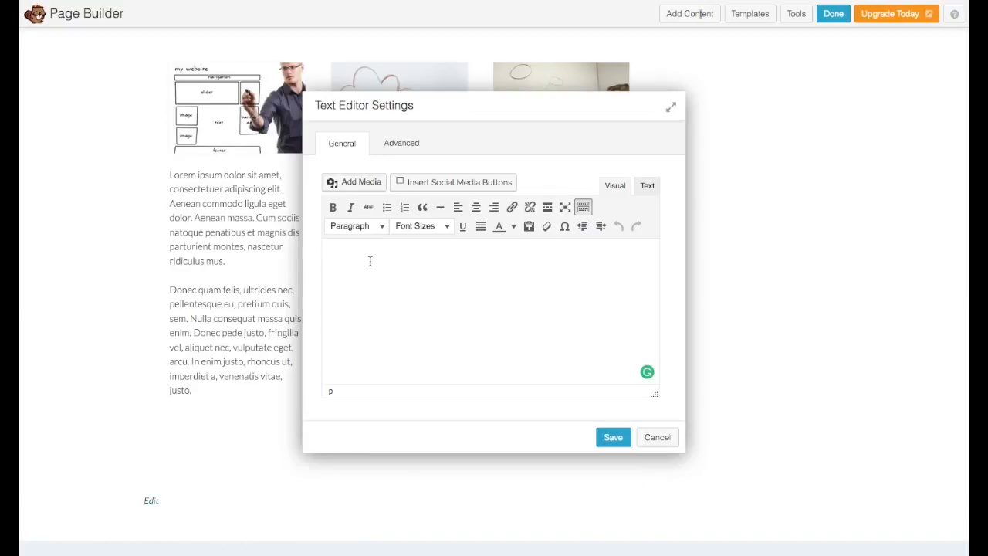
text(Phasellus viverra nulla ut metus varius laoreet. Quisque rutrum. Aenean imperdiet. Etiam ultricies nisi vel augue. Curabitur ullamcorper ultricies nisi. Nam eget dui. Etiam rhoncus.)
Format the whole Phasellus paragraph as a blockquote and save the module
drag(553, 292, 283, 246)
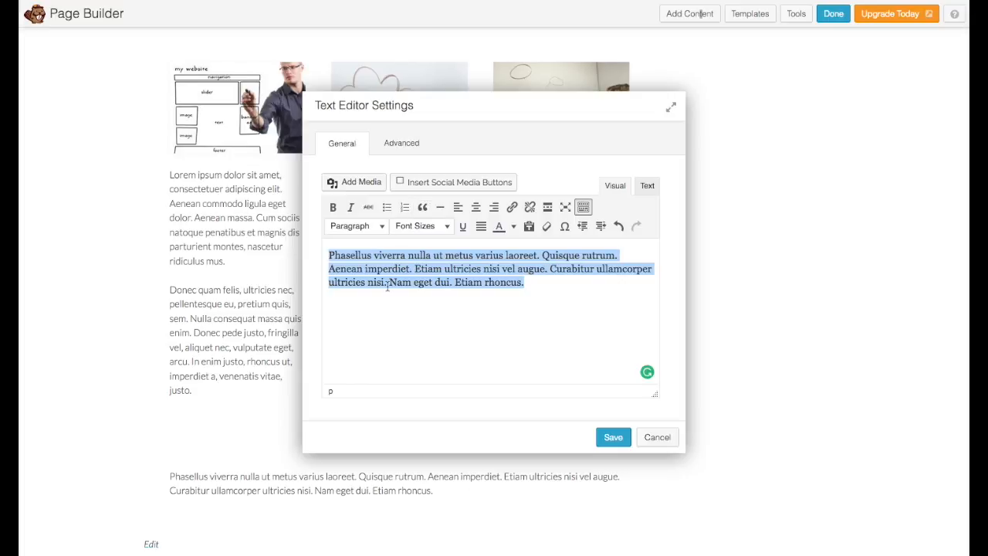
click(422, 212)
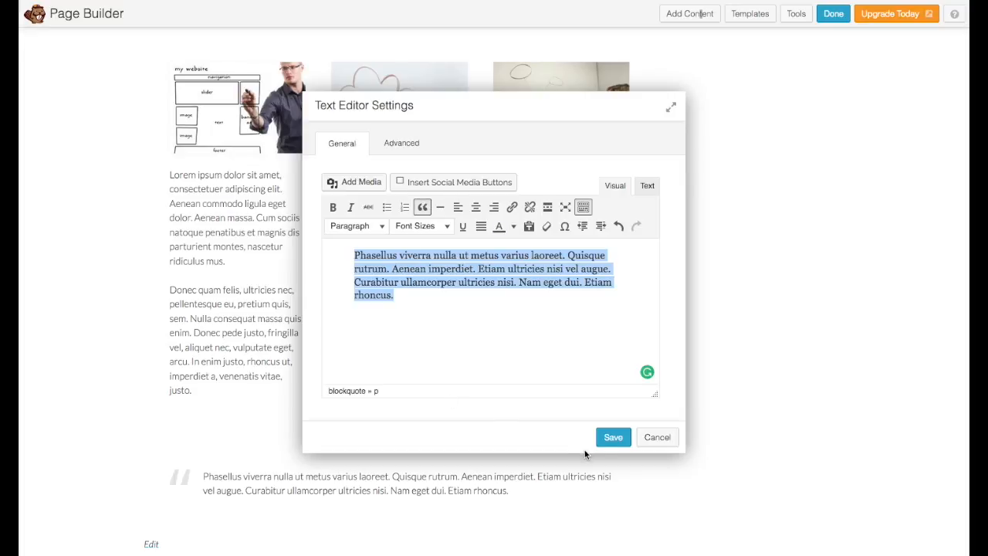
click(613, 436)
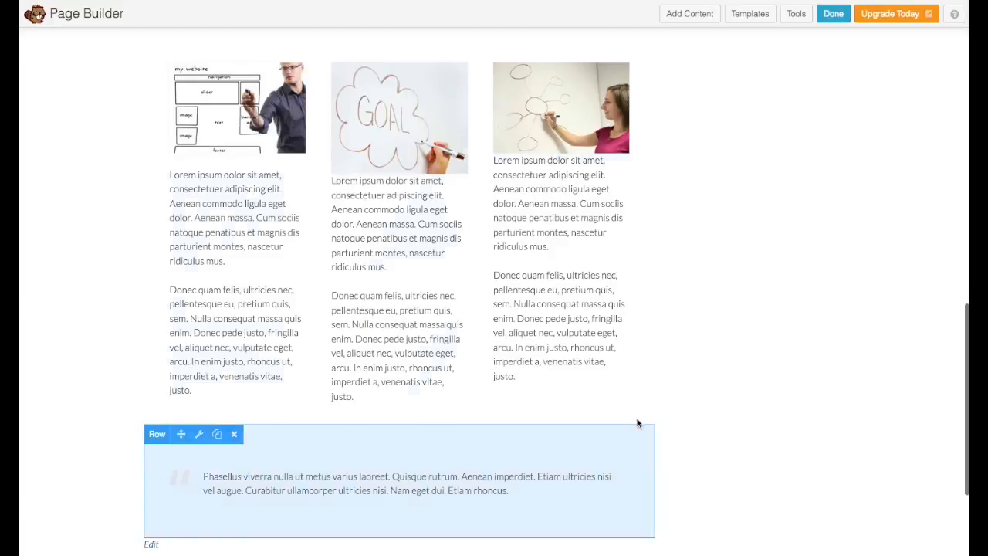
scroll(667, 353, down, 3)
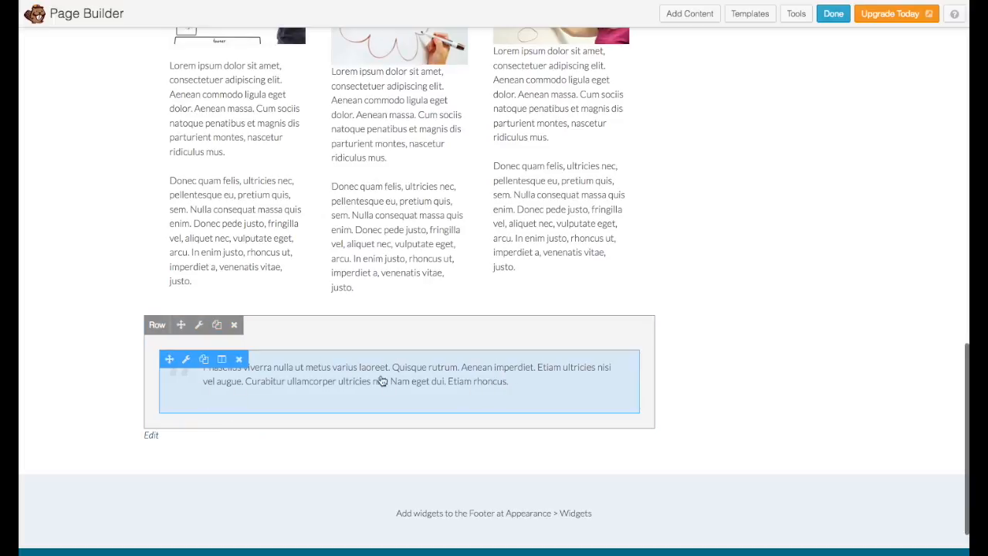
Set the background type of the blockquote row to Color in its row settings
click(198, 325)
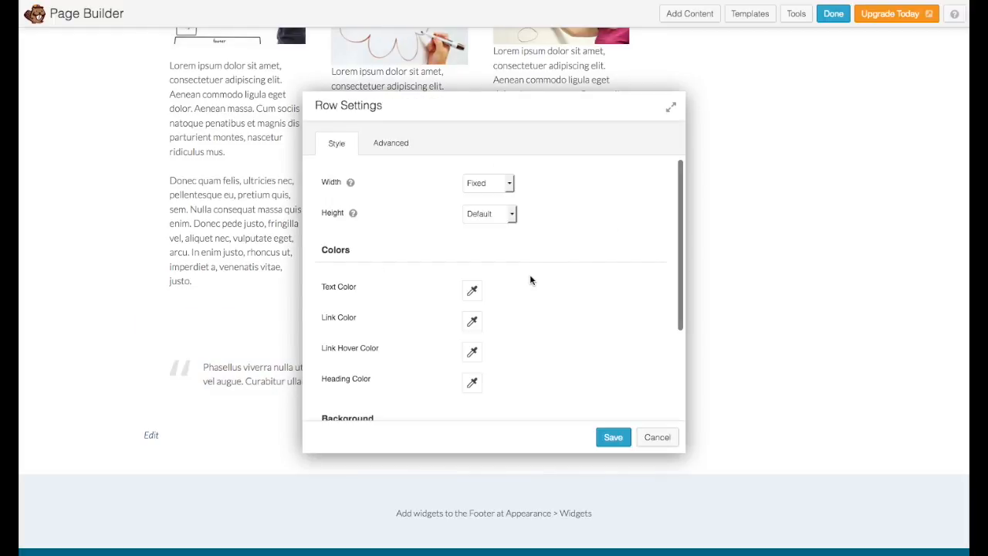
scroll(596, 337, down, 3)
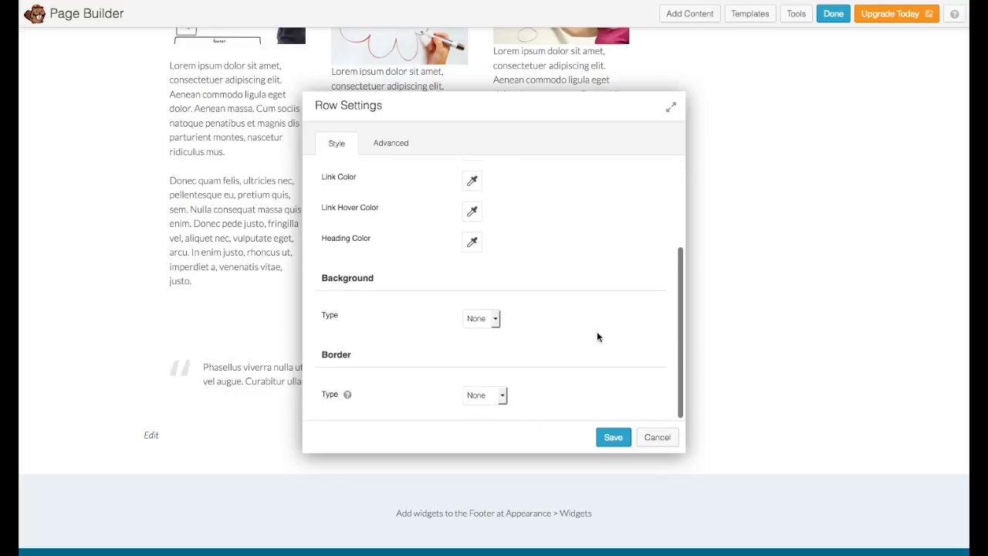
click(496, 318)
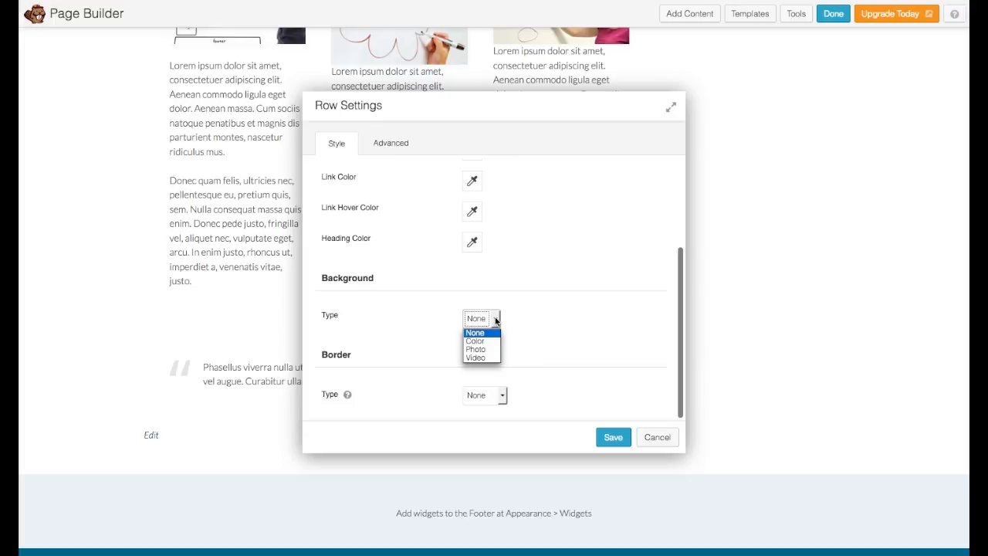
click(486, 341)
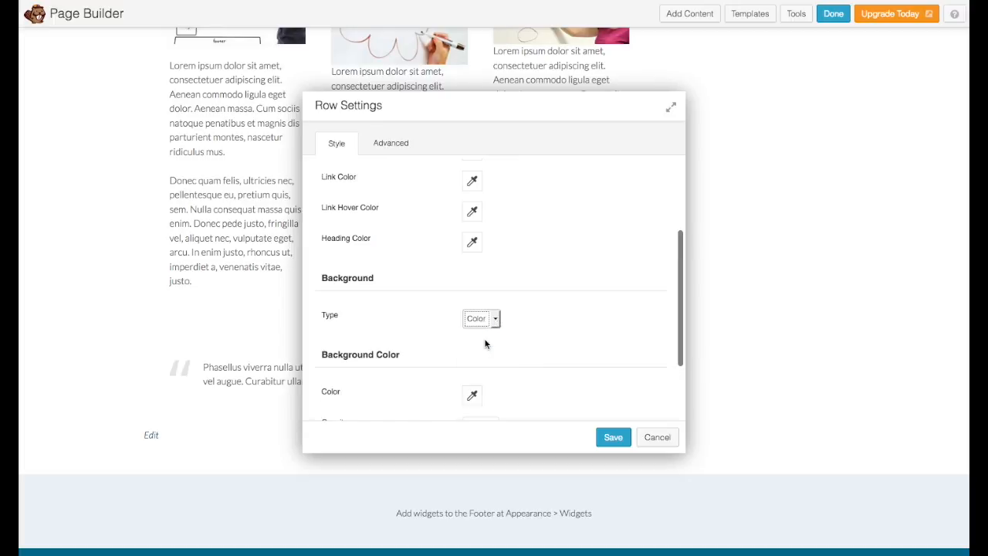
scroll(561, 316, down, 1)
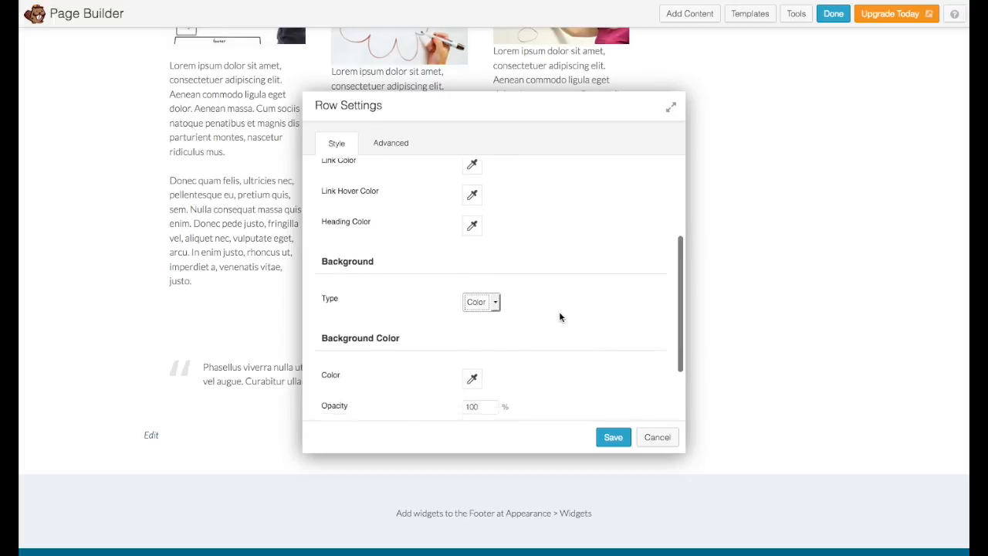
scroll(561, 316, down, 2)
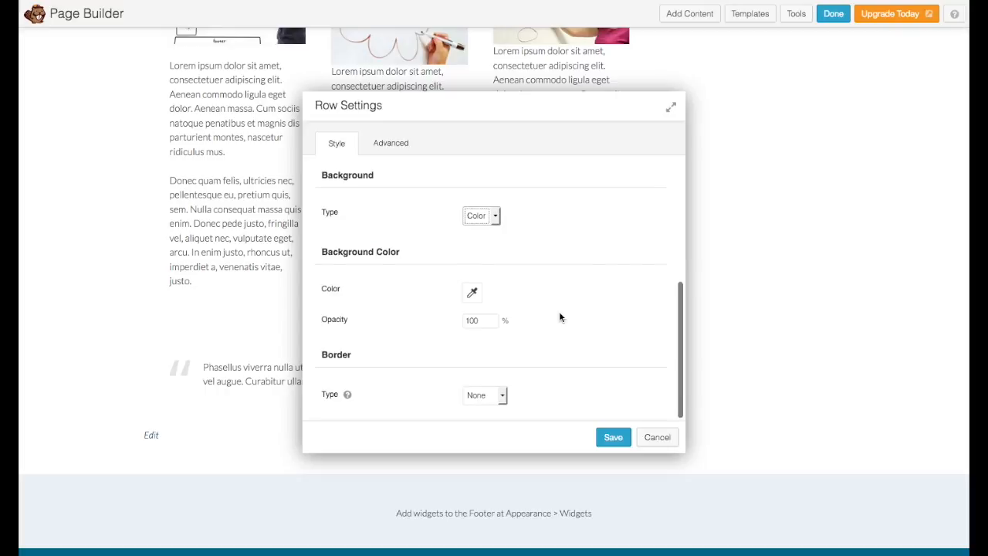
Pick the bright cyan #00e9ff as the blockquote row's background color and save the row settings
click(472, 294)
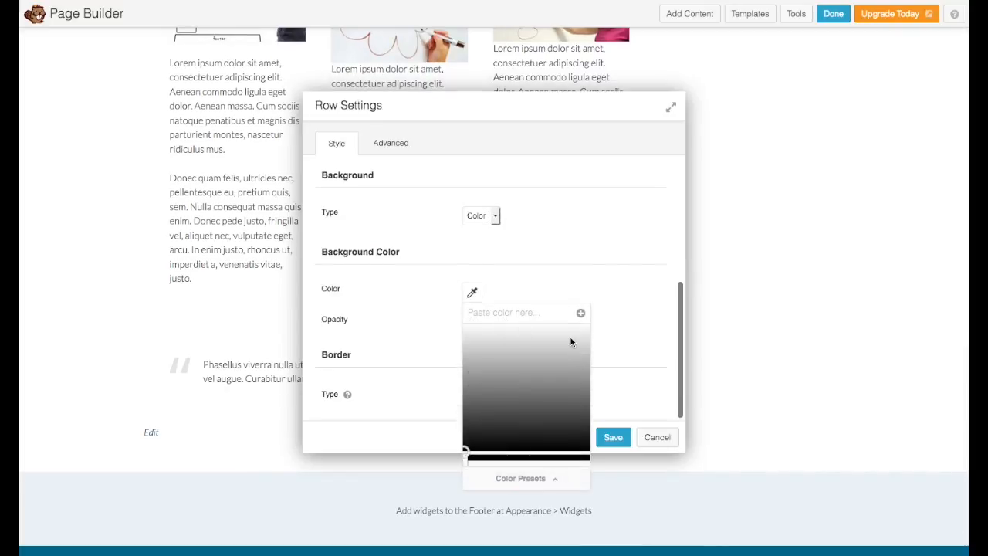
scroll(563, 351, down, 2)
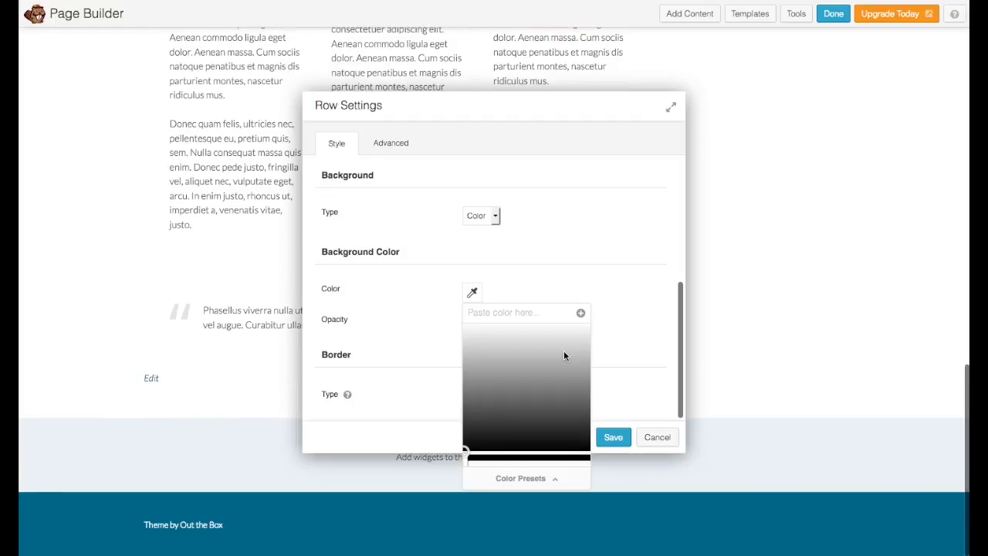
click(557, 396)
drag(465, 459, 595, 463)
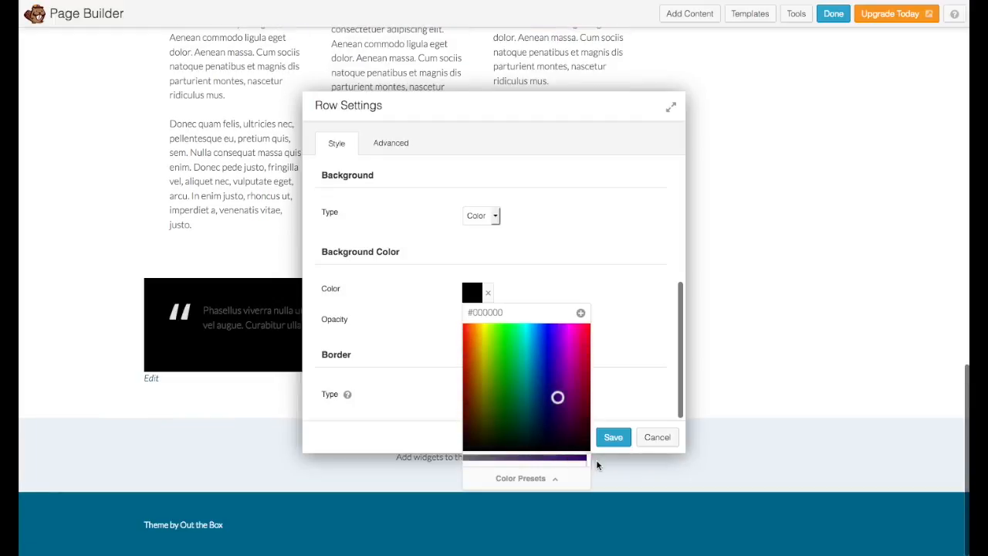
click(528, 326)
mouse_move(529, 328)
mouse_down()
mouse_move(529, 348)
mouse_move(527, 323)
mouse_move(513, 329)
mouse_move(525, 340)
mouse_move(528, 323)
mouse_up()
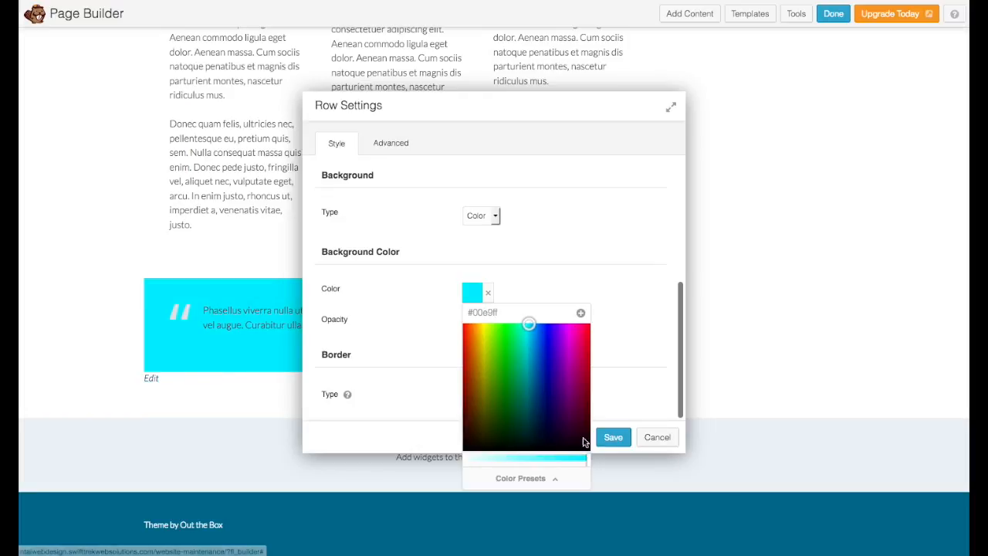
click(615, 437)
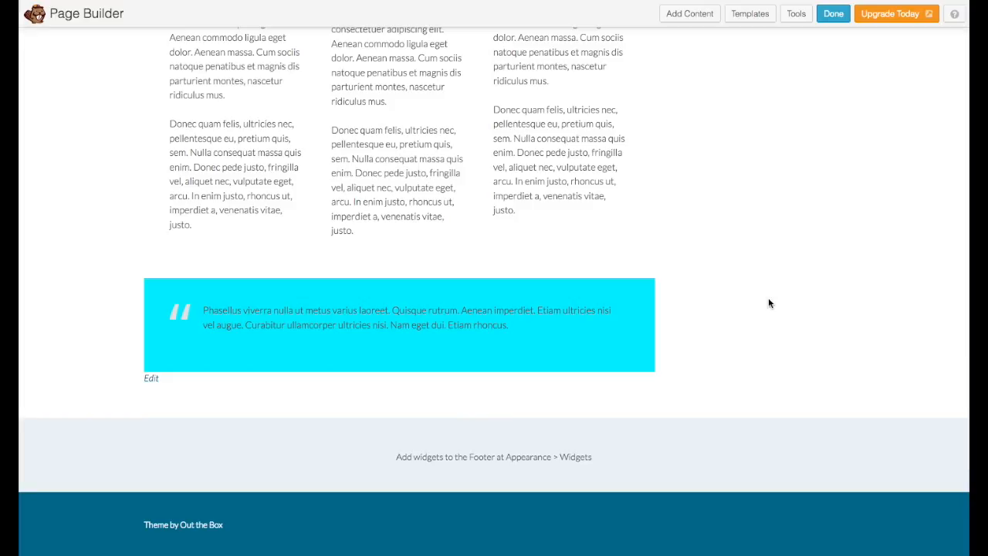
Review the page layout from the boat photo and services list through the three columns to the blockquote row
scroll(715, 232, up, 6)
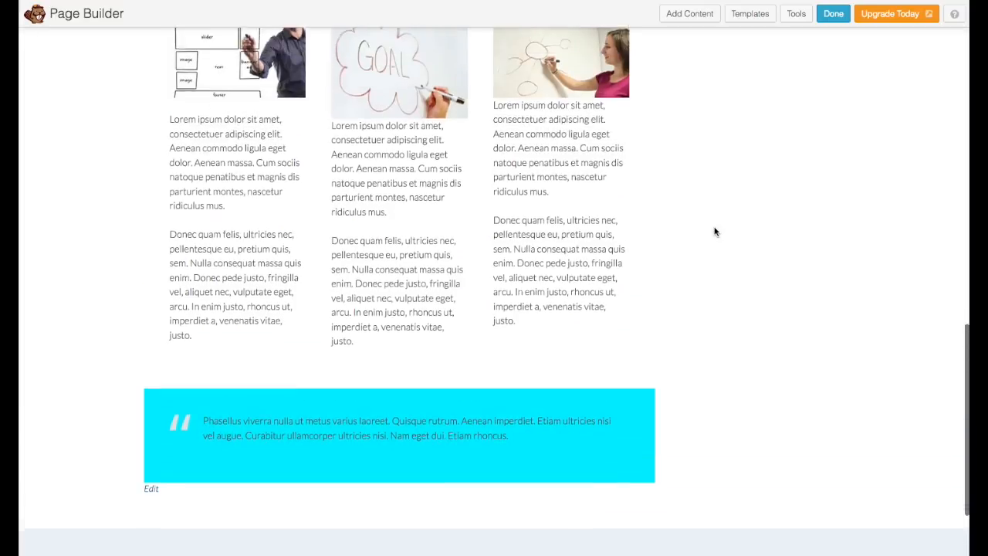
scroll(715, 232, up, 4)
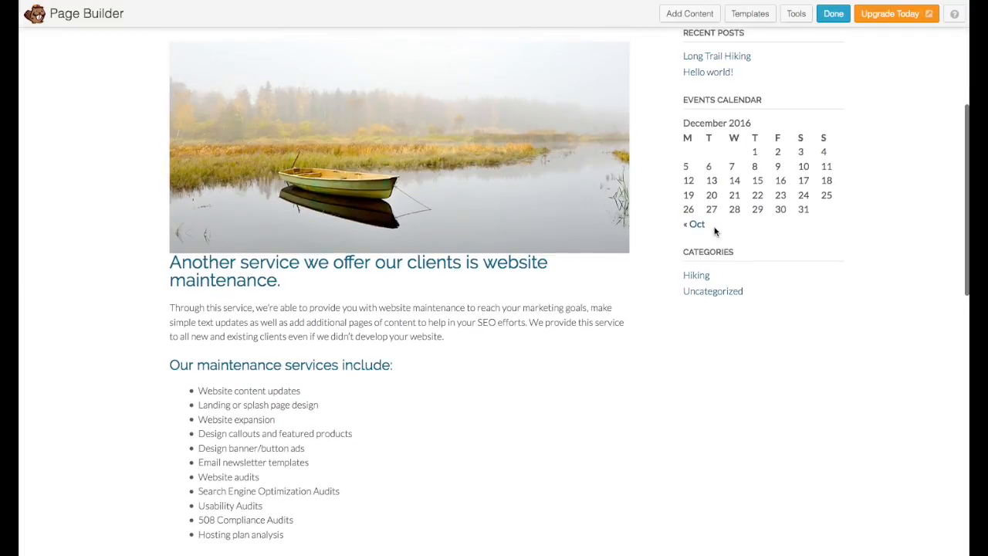
scroll(699, 422, down, 3)
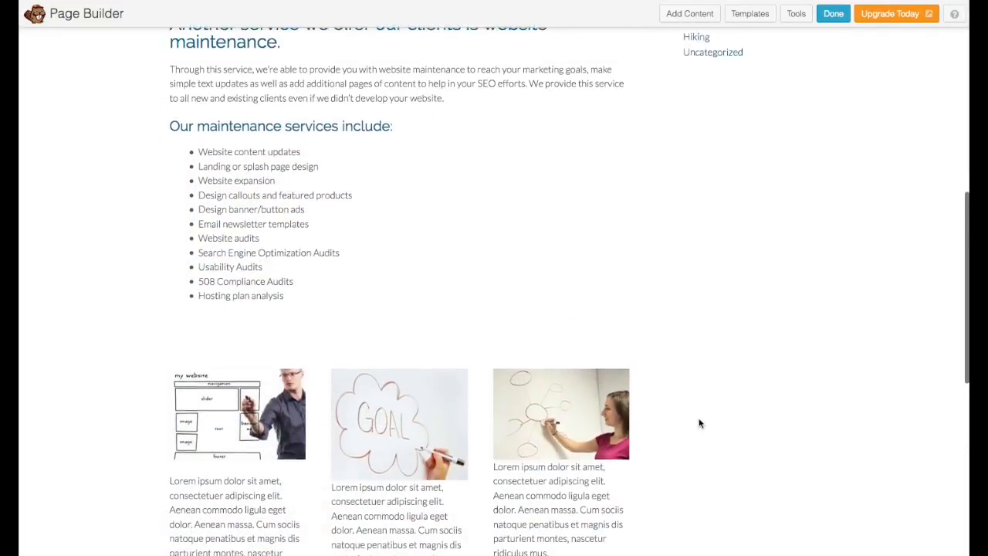
scroll(699, 423, up, 2)
scroll(699, 423, down, 5)
scroll(700, 423, down, 3)
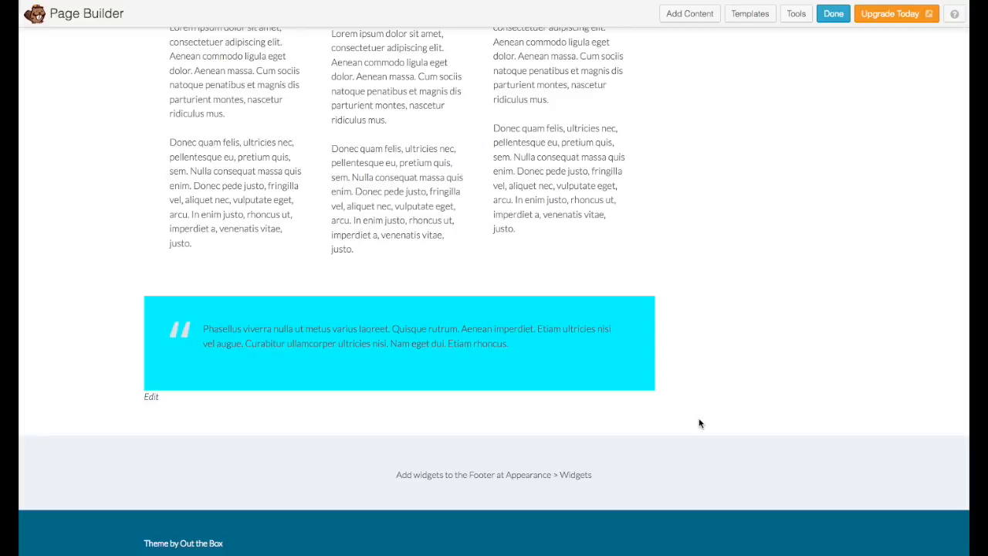
scroll(699, 423, up, 10)
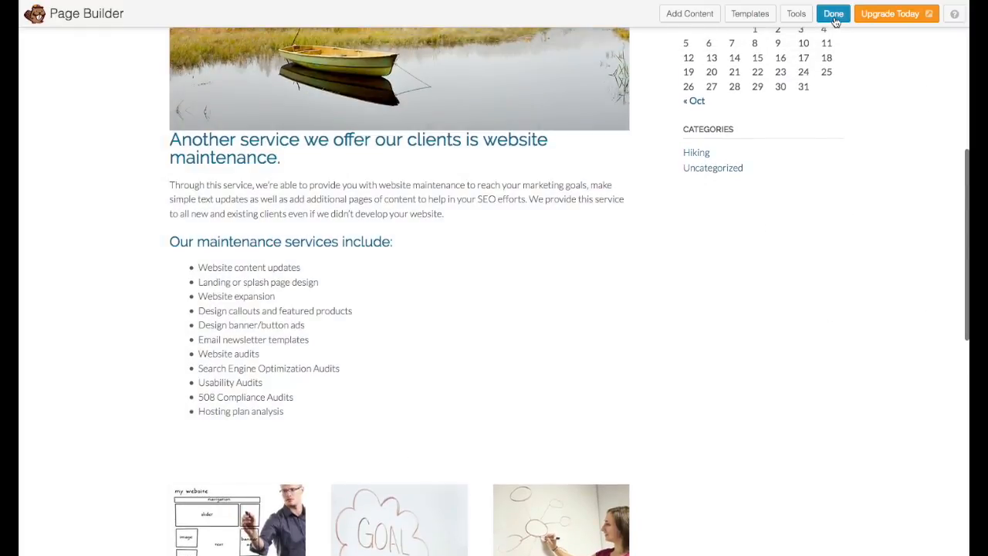
Finish editing by publishing the page changes, and go to the site's WordPress dashboard
click(833, 15)
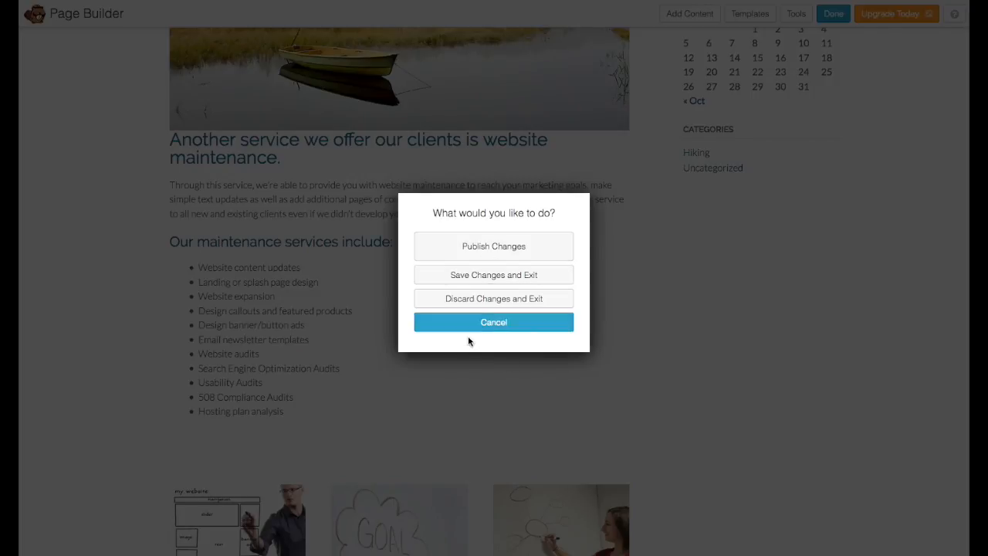
click(500, 246)
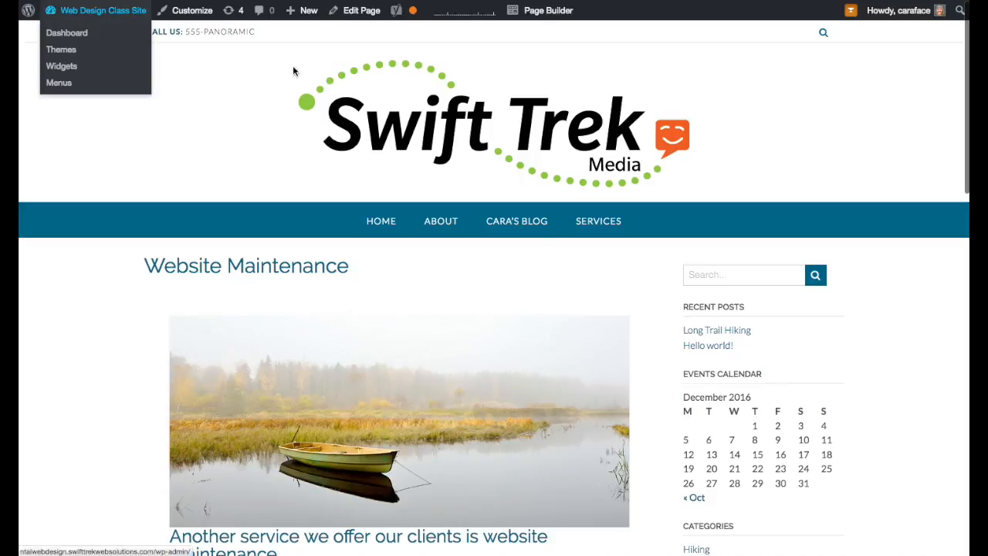
mouse_move(83, 12)
click(69, 35)
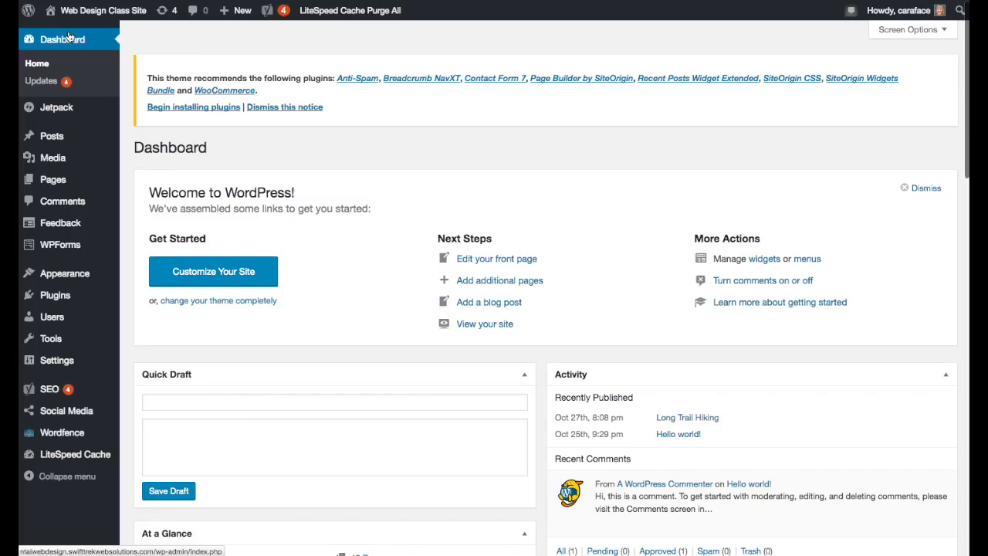